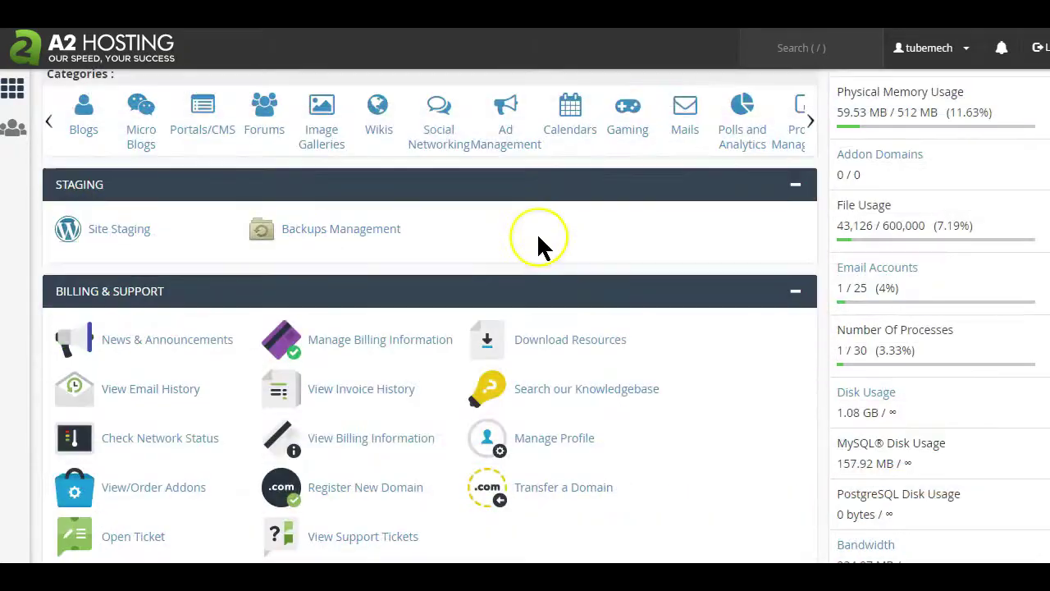
scroll(539, 238, up, 1)
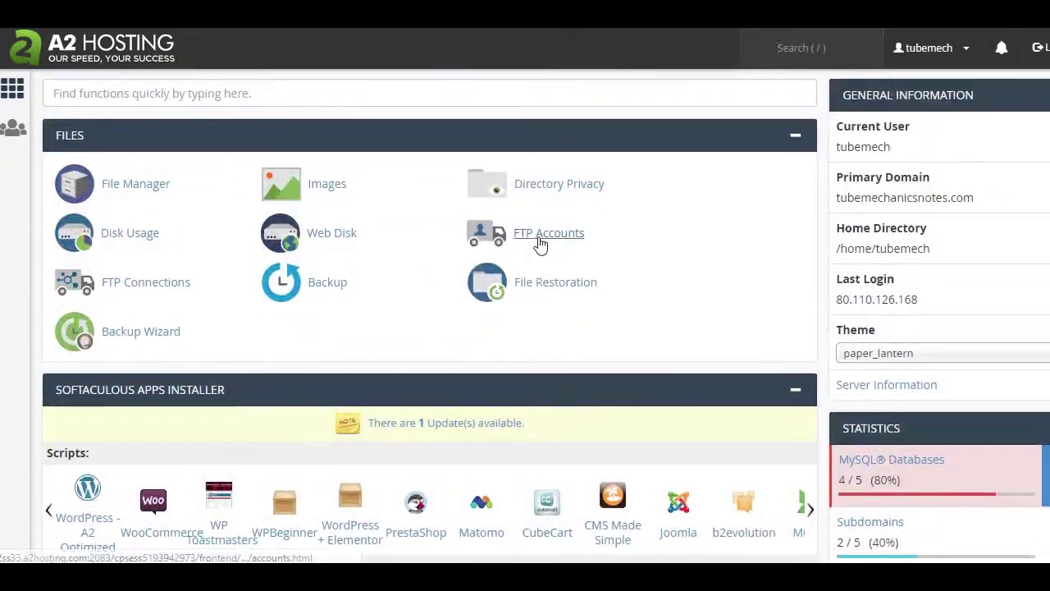
Step: Scroll to the Email section and open Email Accounts, showing the single info mailbox
scroll(539, 238, down, 6)
scroll(539, 237, down, 8)
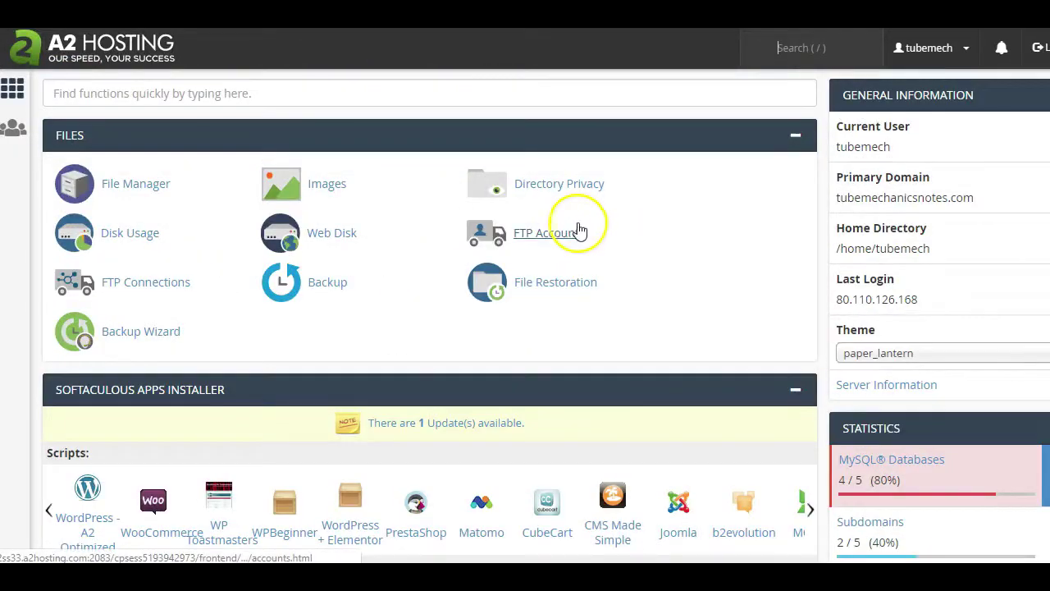
scroll(578, 228, down, 10)
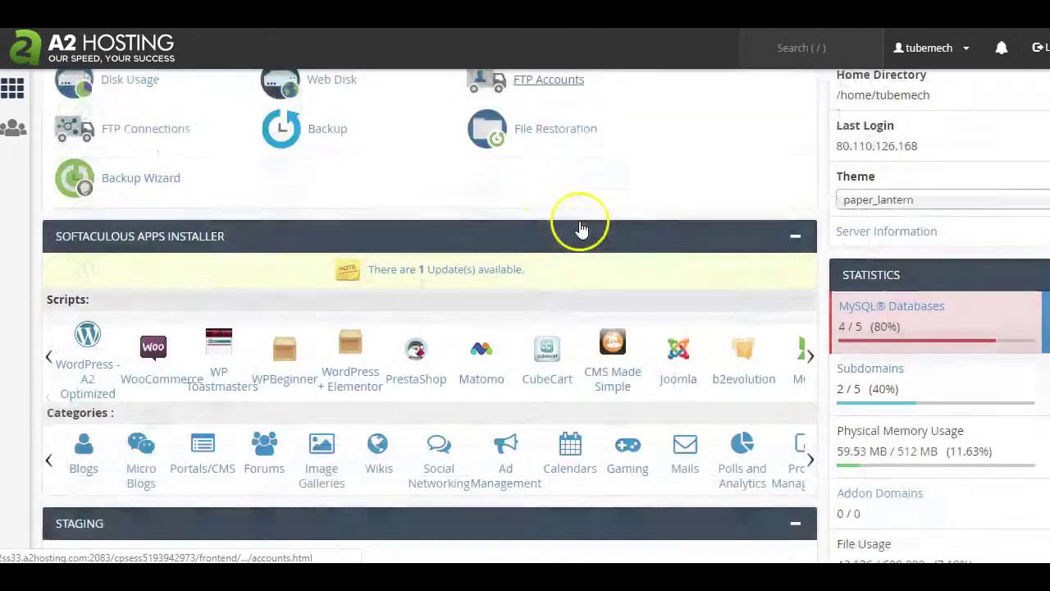
scroll(581, 229, down, 9)
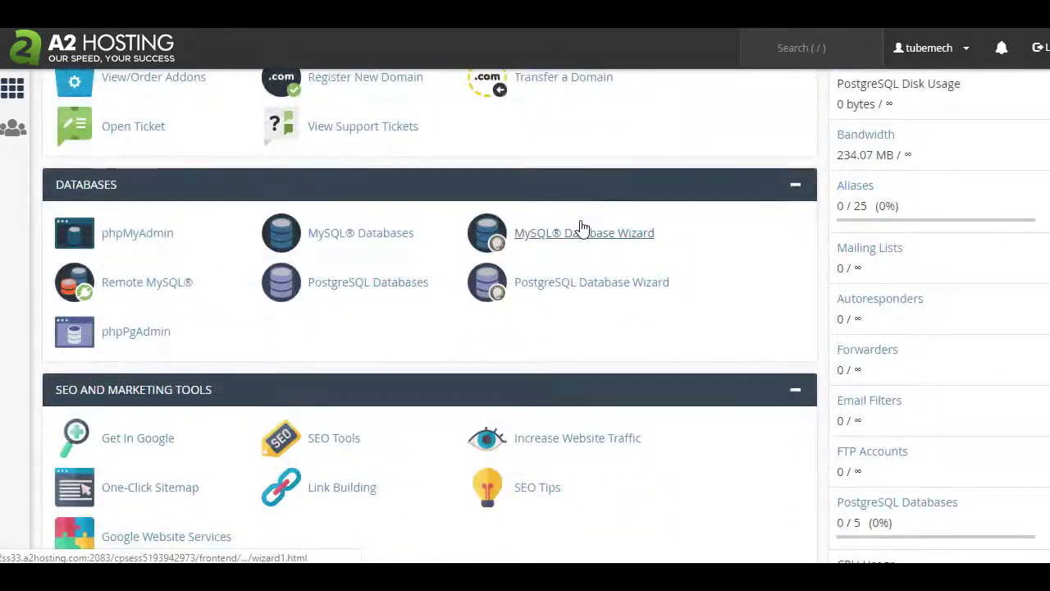
scroll(581, 229, down, 1)
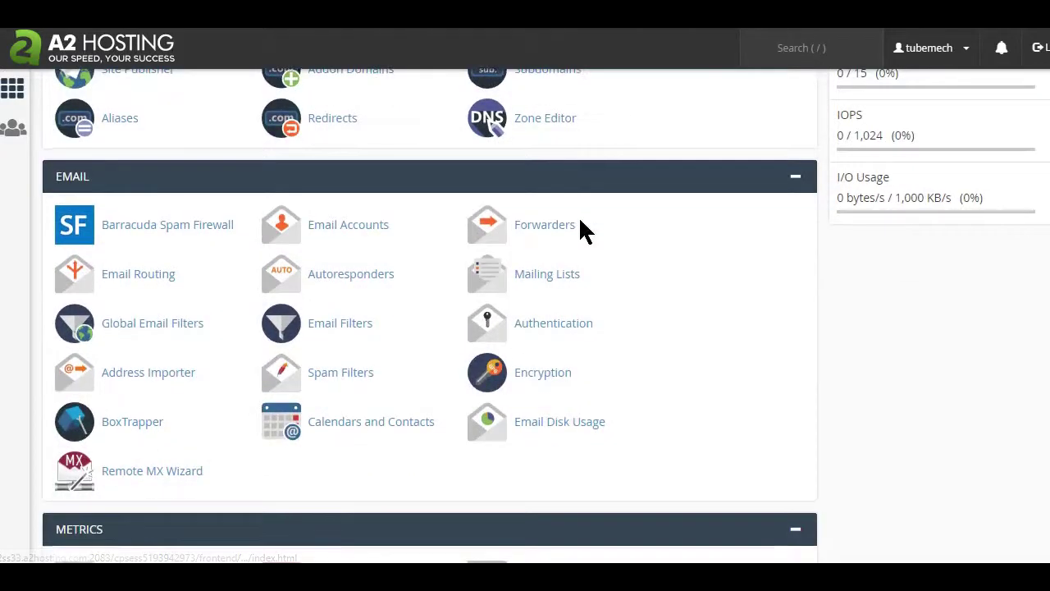
click(530, 230)
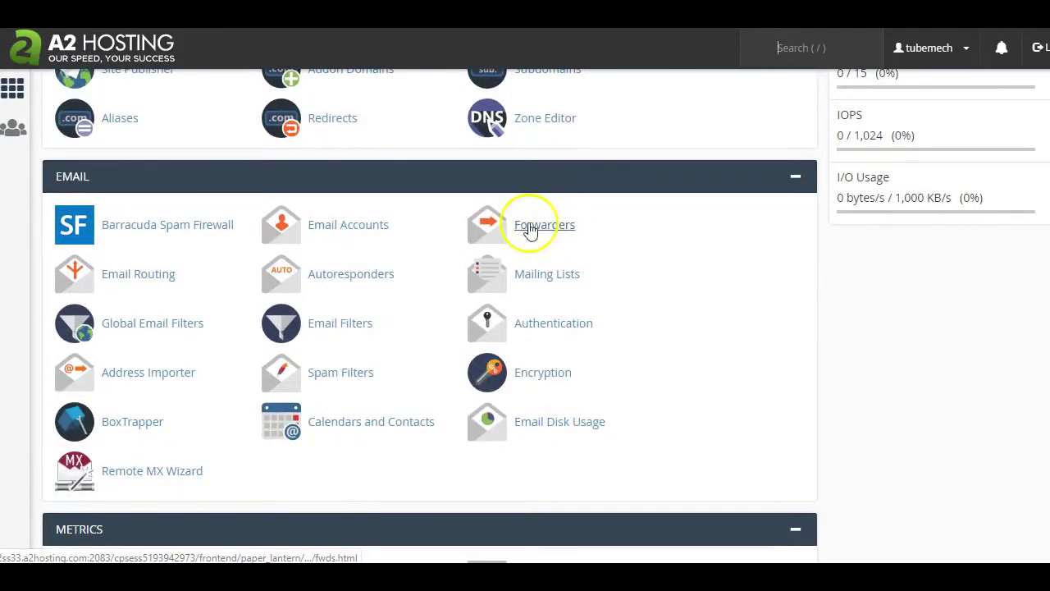
click(371, 229)
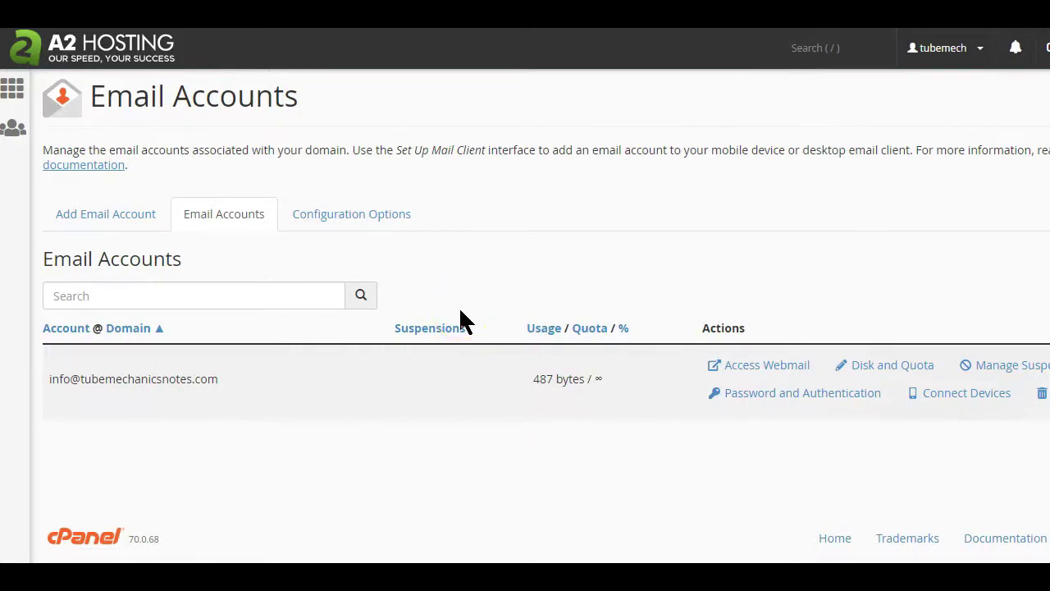
Step: On the Add Email Account form, enter 'contact' as the account name and a confirmed strong password
click(119, 218)
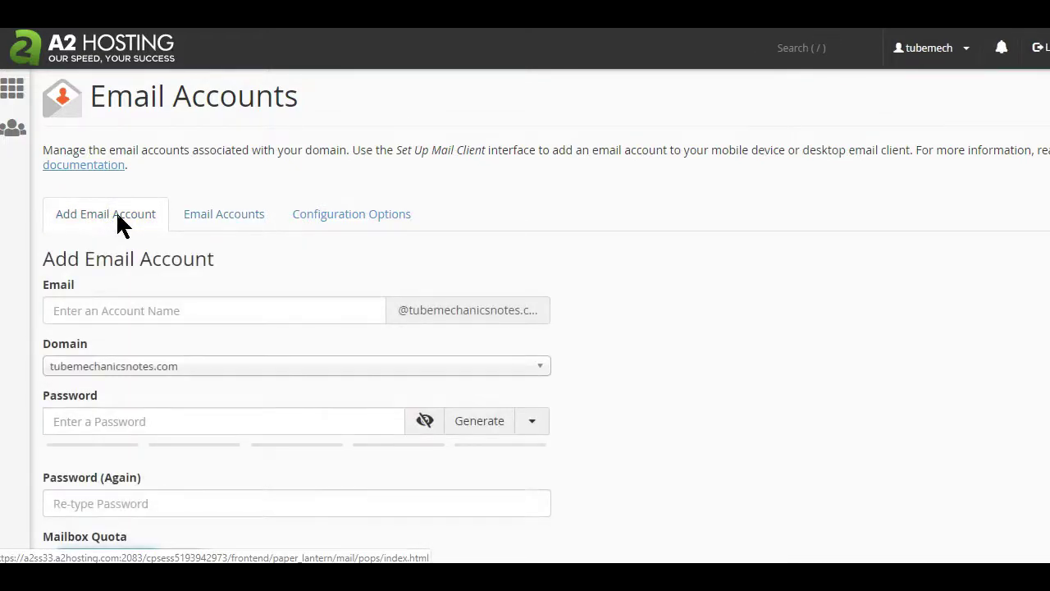
click(66, 312)
text(contact)
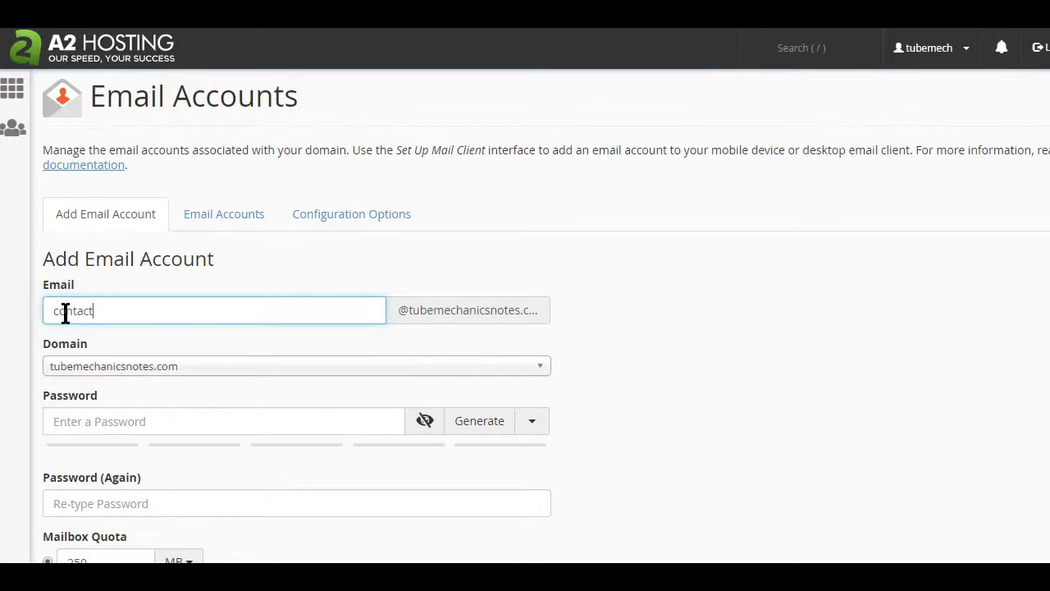
scroll(161, 330, down, 1)
click(162, 333)
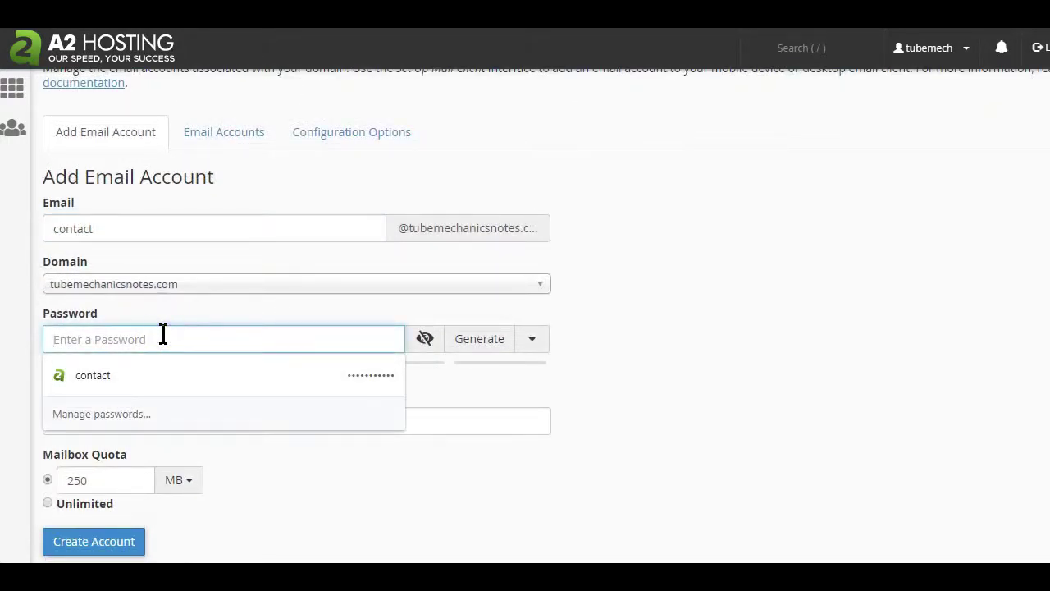
text(********)
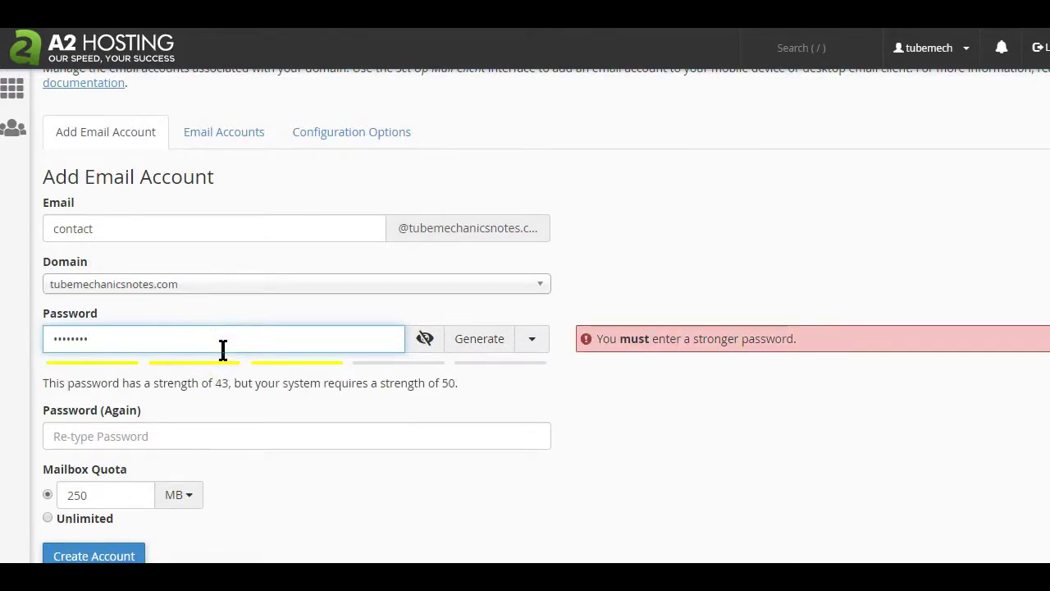
scroll(459, 406, down, 1)
click(324, 354)
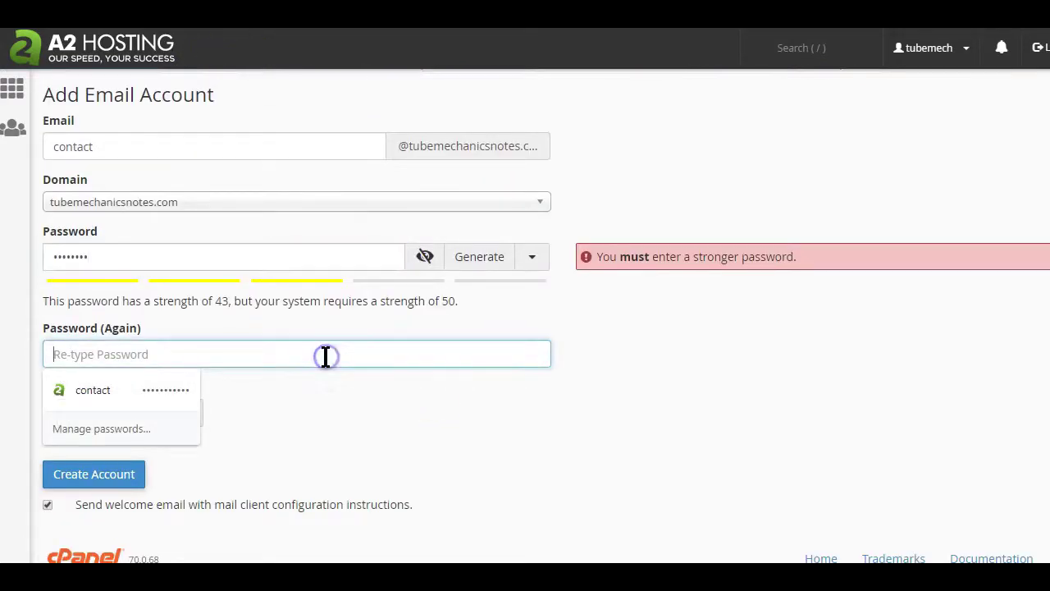
text(*******)
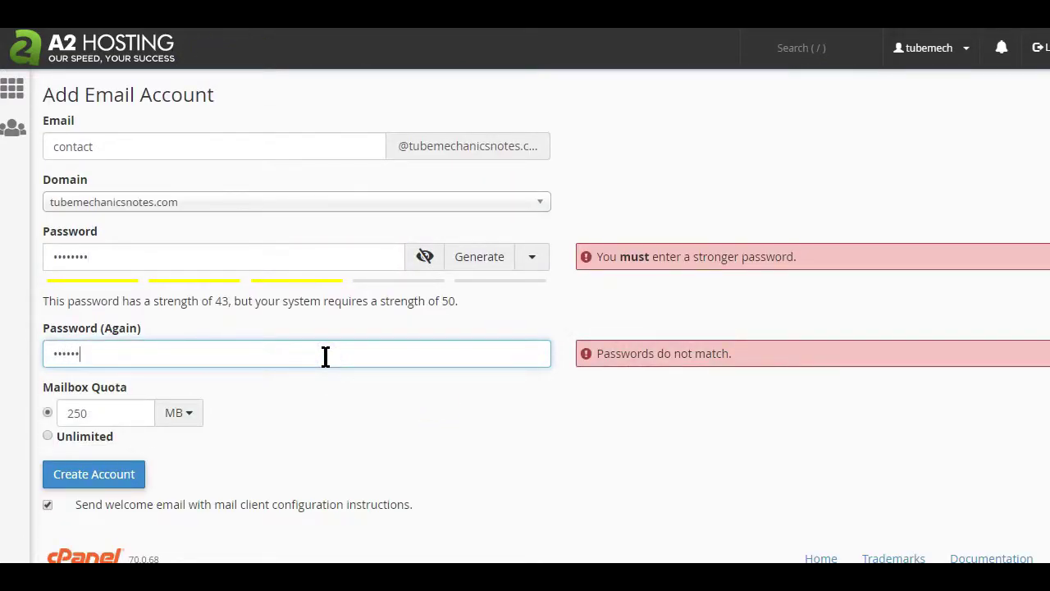
text(*)
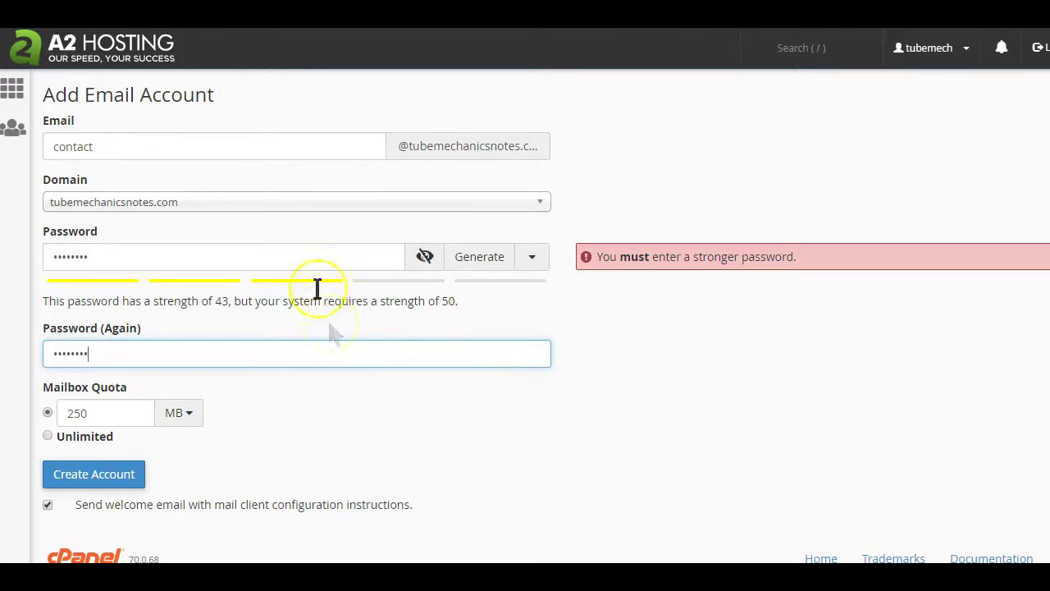
Step: Set the mailbox quota to Unlimited and create the contact account
drag(115, 146, 12, 147)
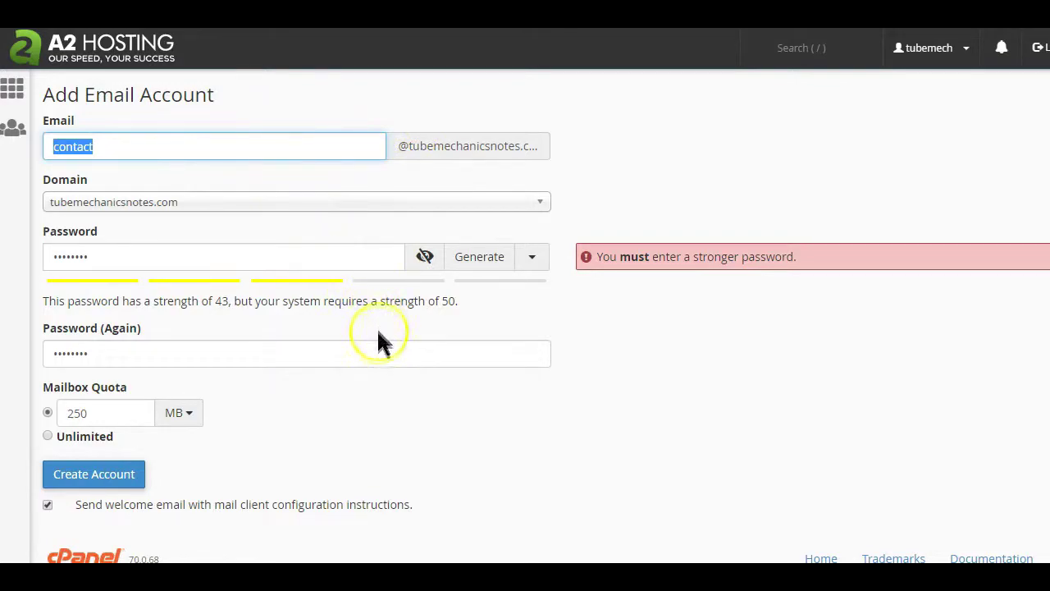
click(138, 417)
click(47, 436)
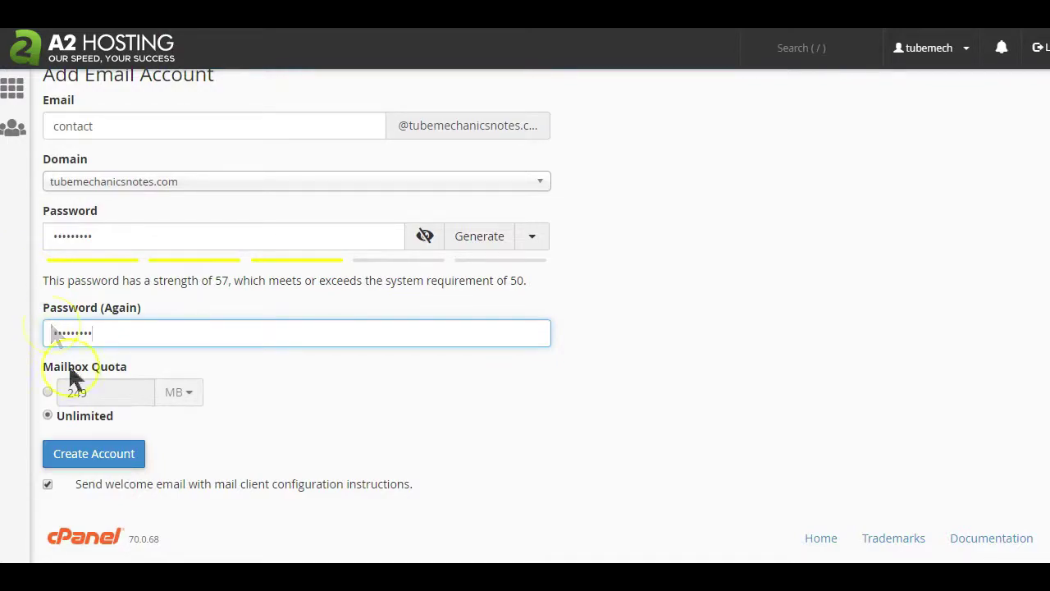
click(106, 464)
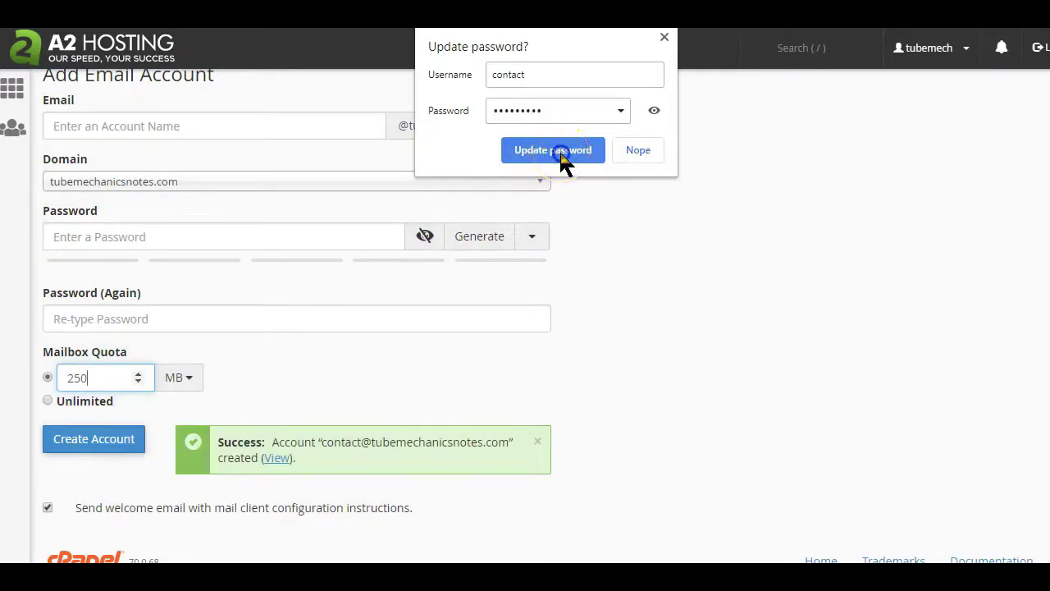
click(559, 149)
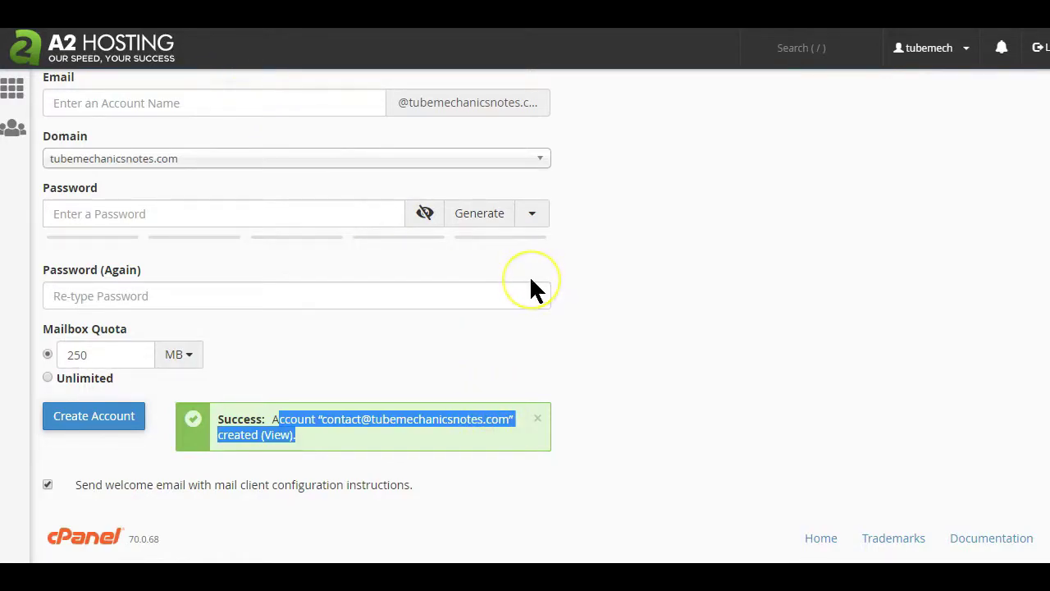
Step: Highlight the new contact address in the success message, then show the info mailbox's Connect Devices options
scroll(600, 271, up, 2)
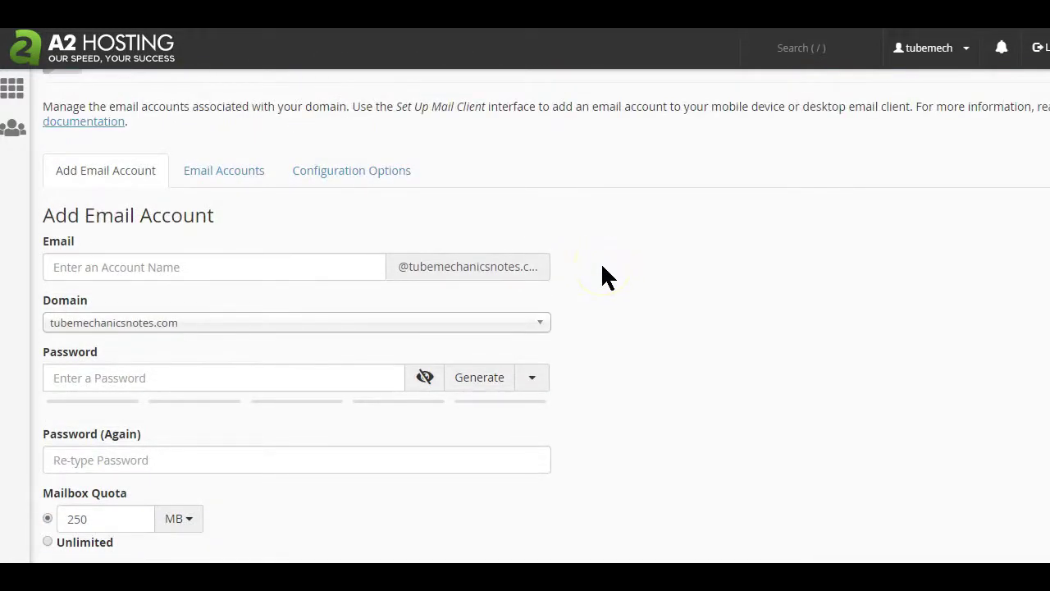
scroll(602, 267, down, 2)
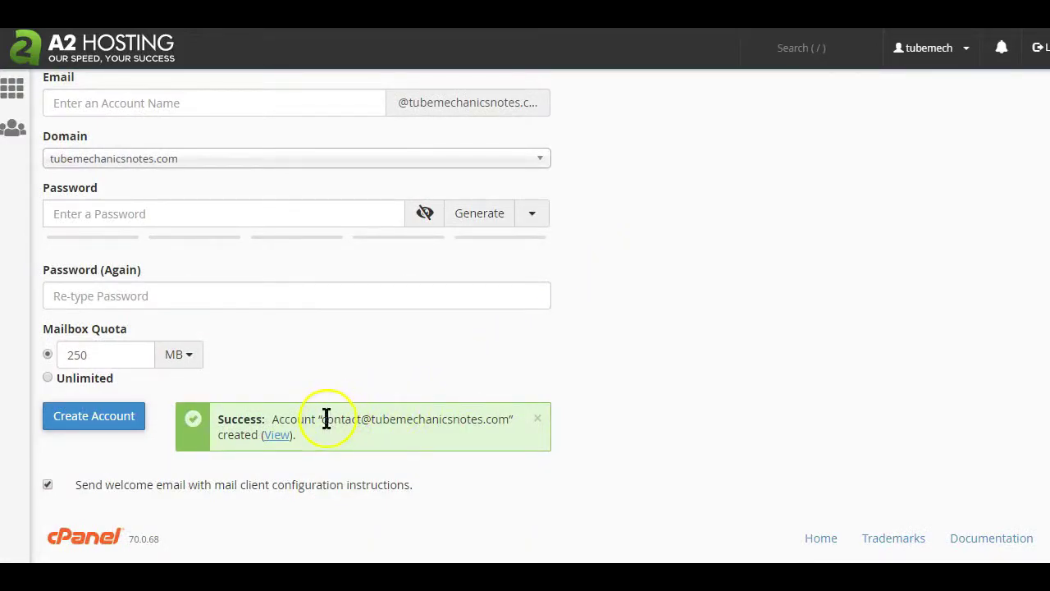
drag(320, 418, 509, 416)
key(ctrl+c)
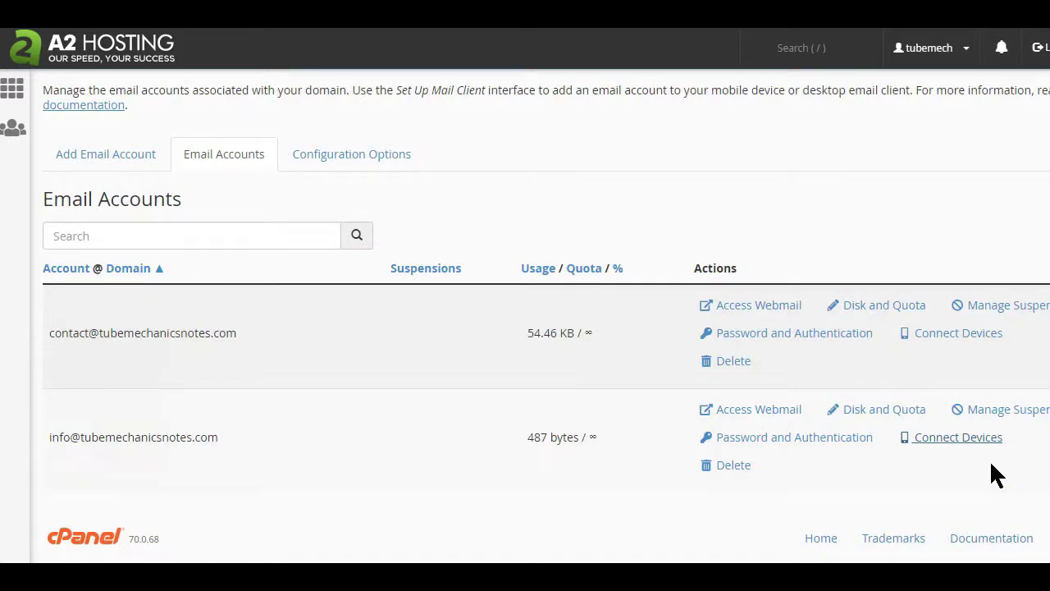
click(956, 443)
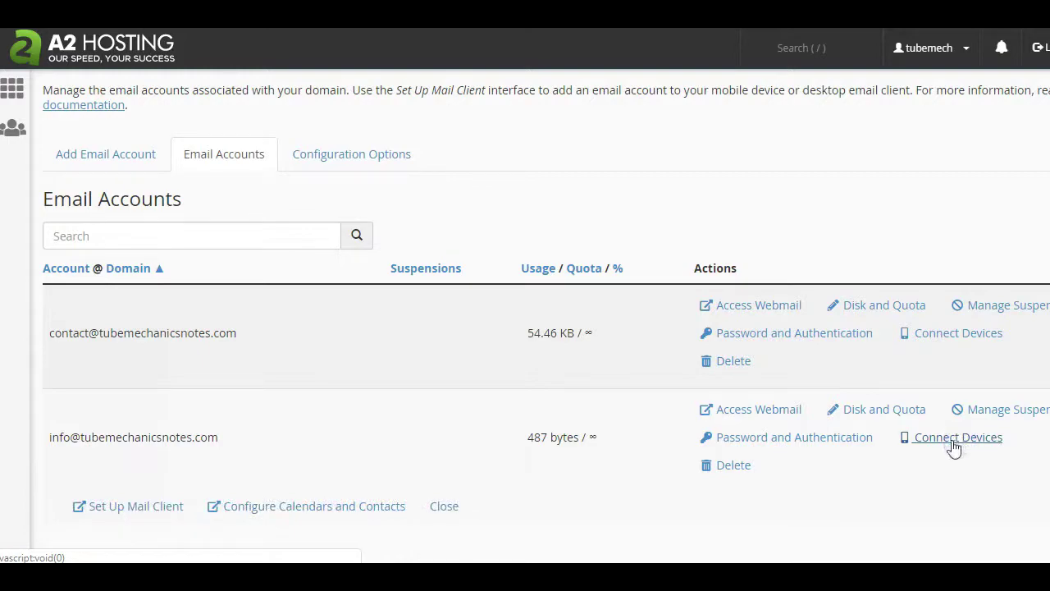
Step: Open mail client setup for the info mailbox and highlight the Mail Client Manual Settings heading
click(187, 510)
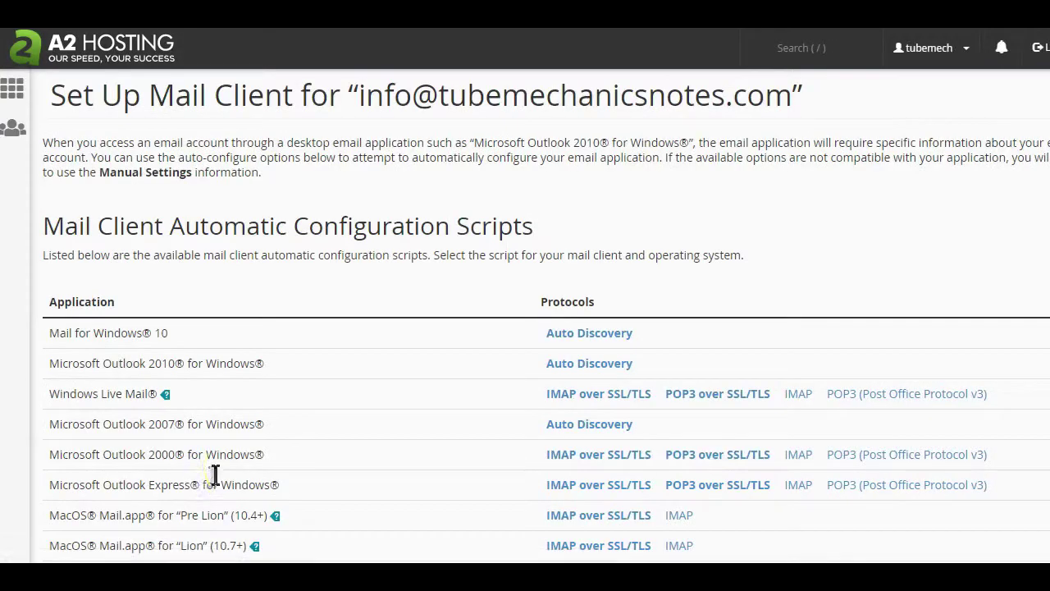
scroll(314, 420, down, 3)
scroll(316, 418, down, 4)
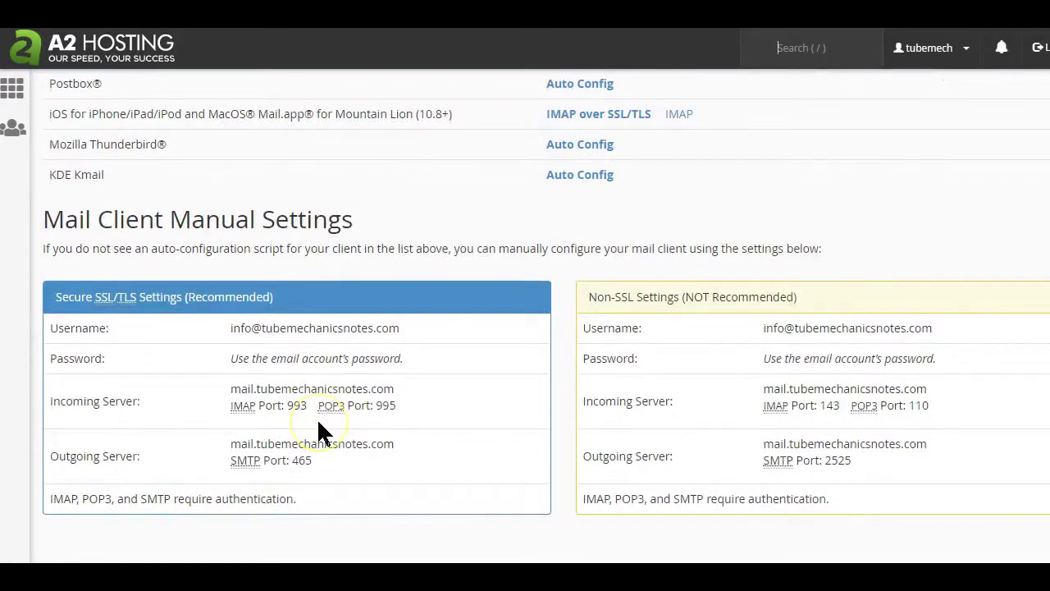
drag(47, 139, 368, 138)
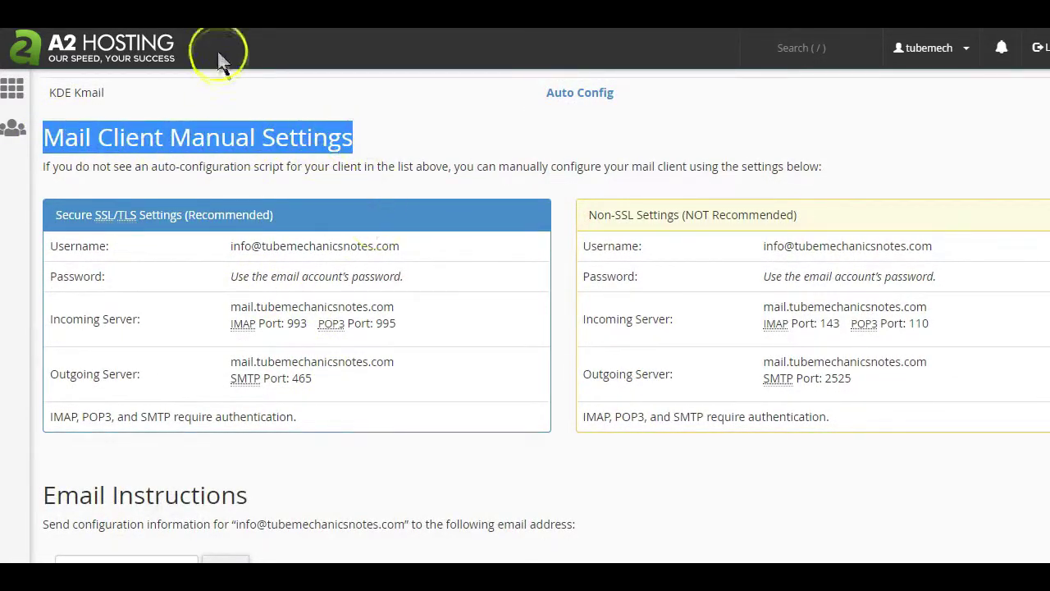
scroll(415, 324, down, 1)
scroll(415, 325, up, 1)
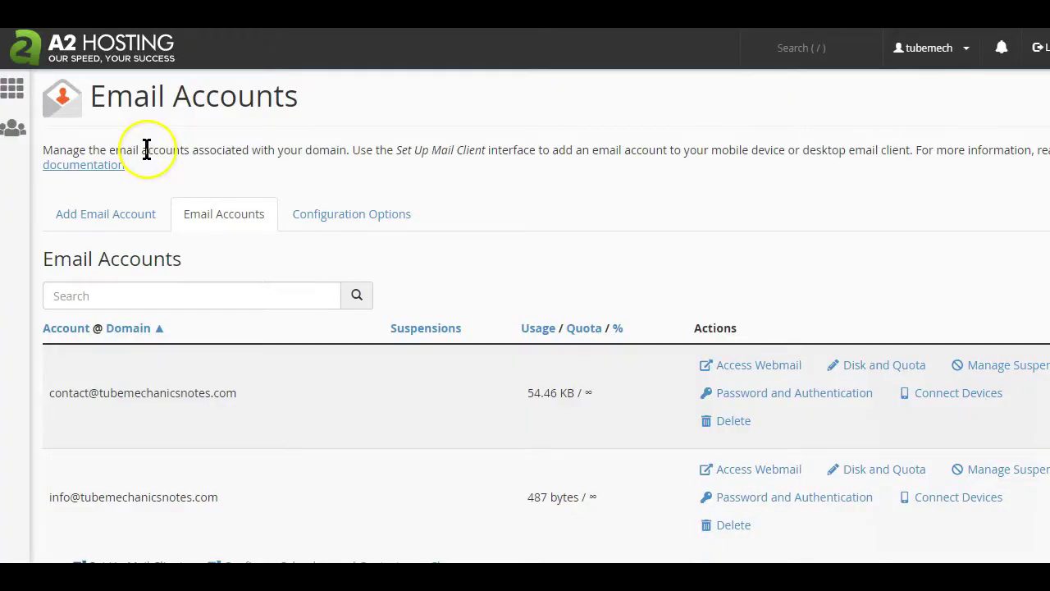
Step: Return to the cPanel home dashboard and scroll down to the Email tools
click(16, 88)
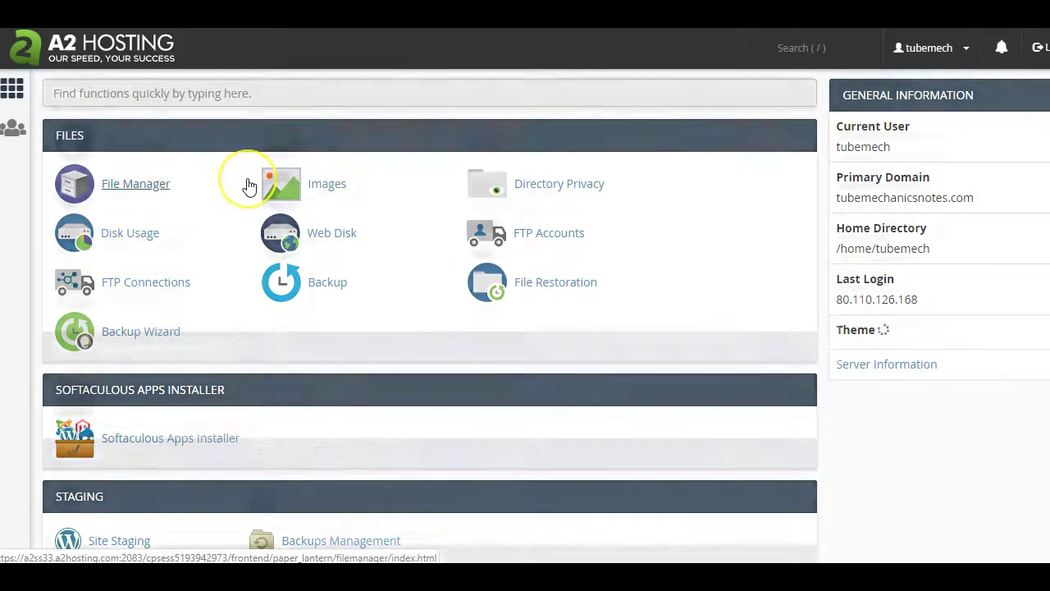
scroll(247, 184, down, 3)
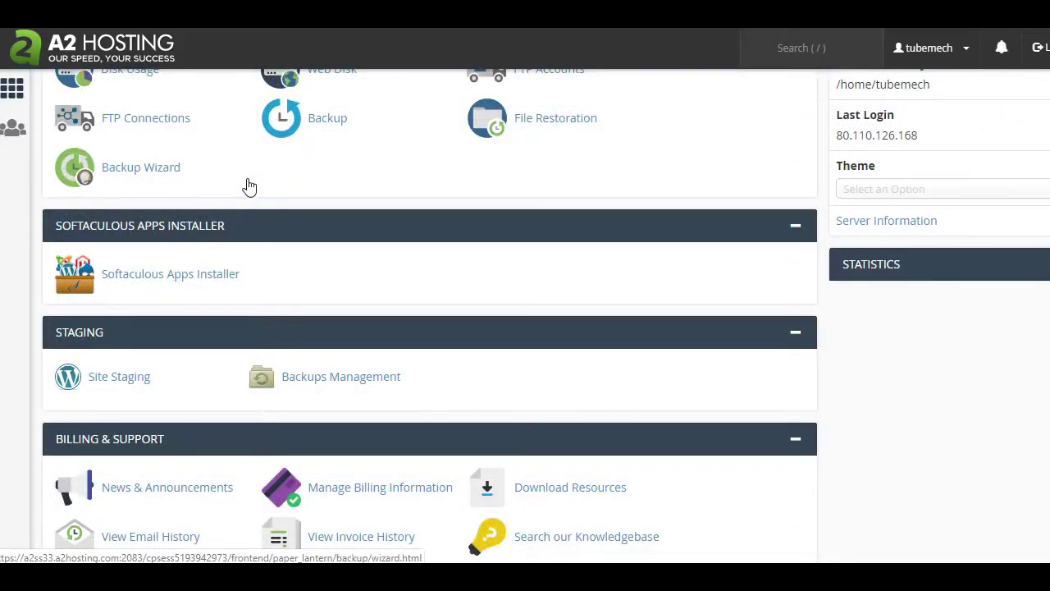
scroll(250, 187, down, 2)
scroll(250, 187, down, 2)
scroll(250, 187, down, 10)
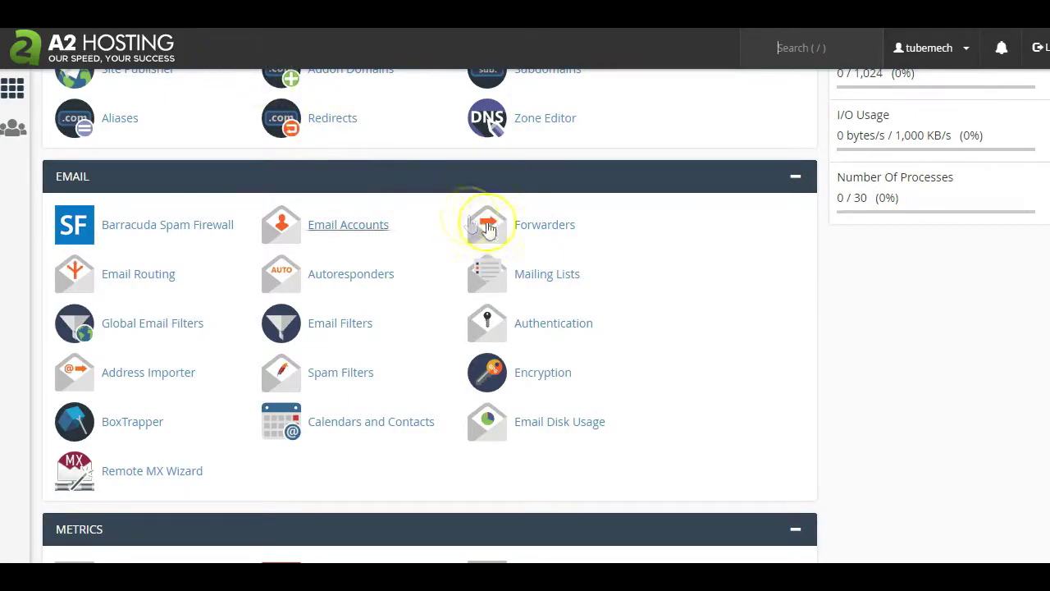
Step: Open the cPanel Email Forwarders page
click(542, 232)
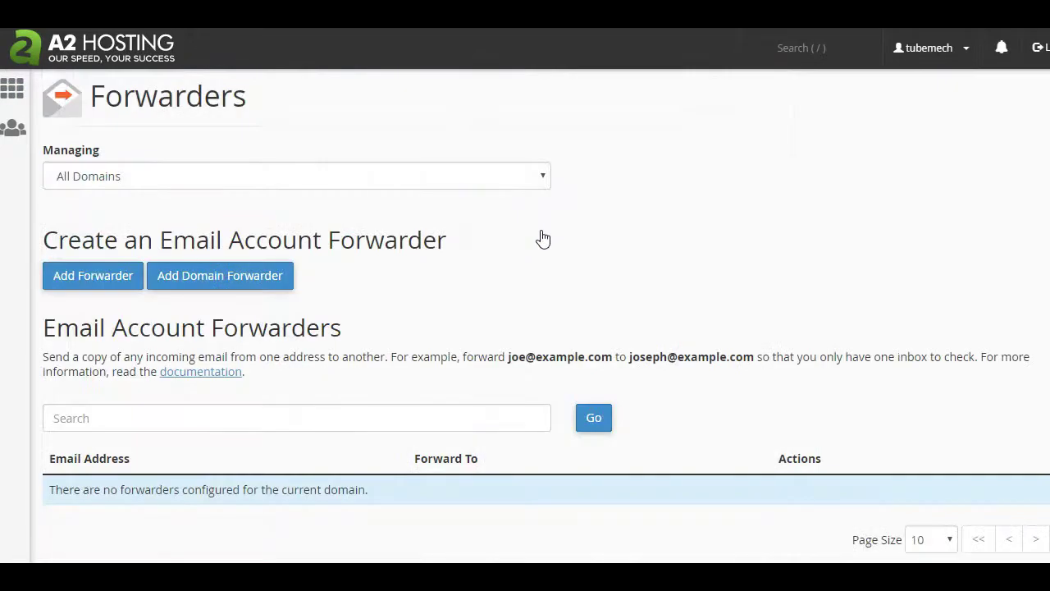
scroll(546, 240, down, 2)
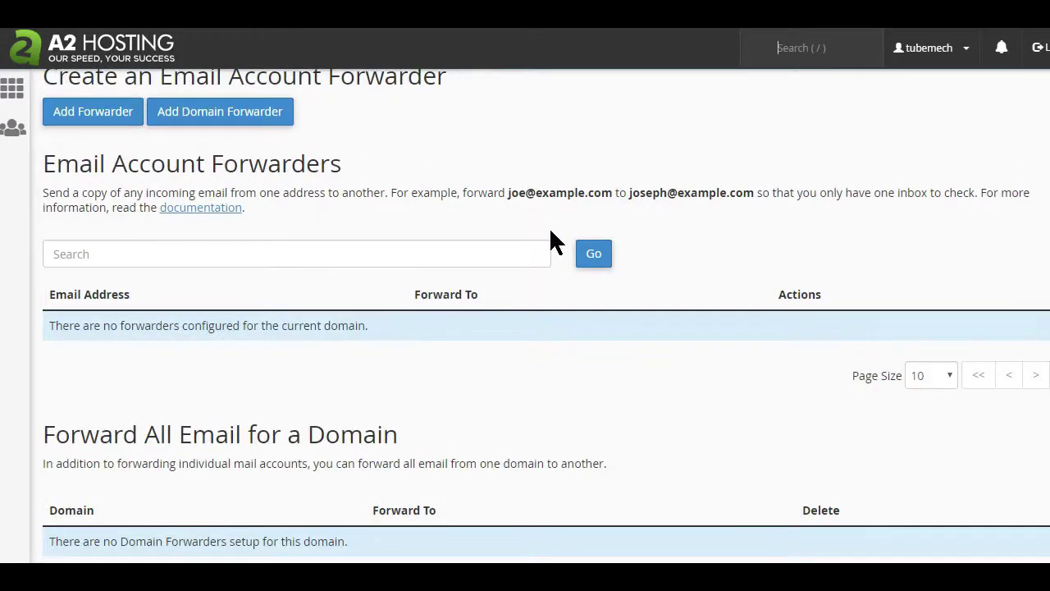
scroll(552, 239, up, 1)
scroll(551, 239, down, 1)
scroll(551, 239, up, 1)
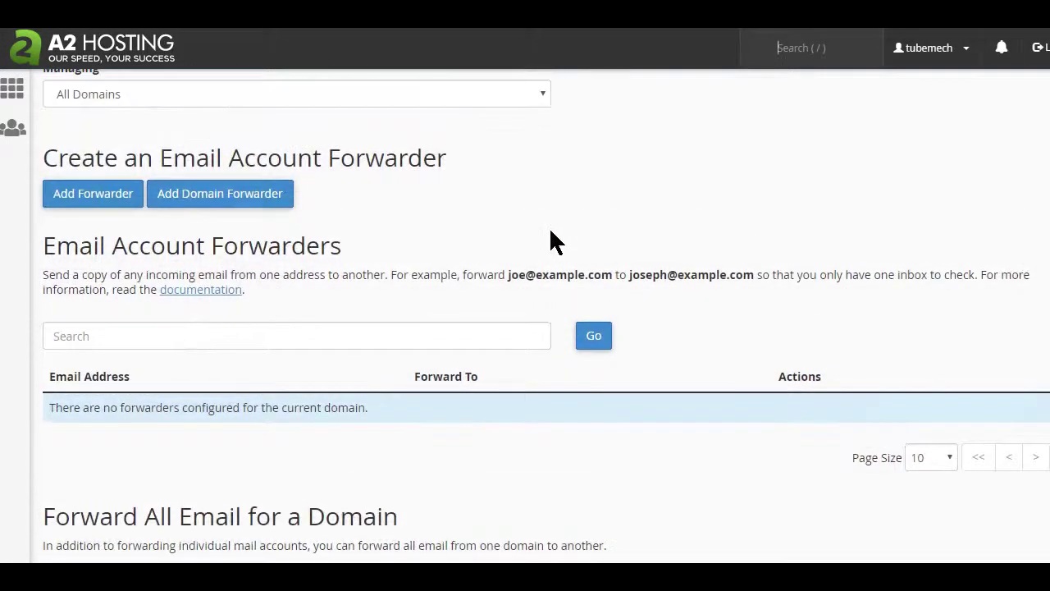
click(119, 199)
click(82, 246)
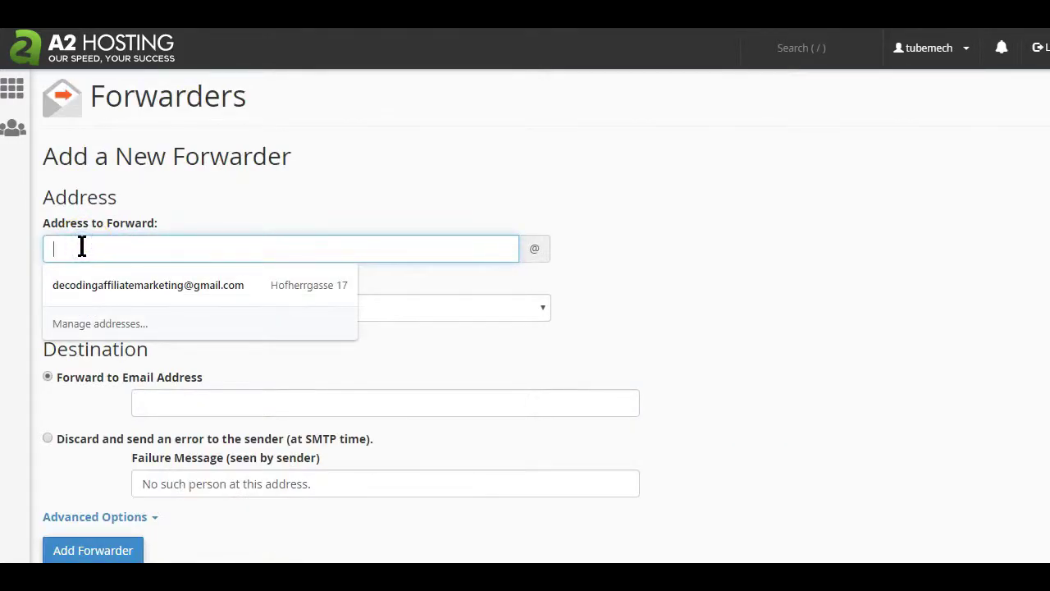
text(contact)
click(194, 308)
click(196, 332)
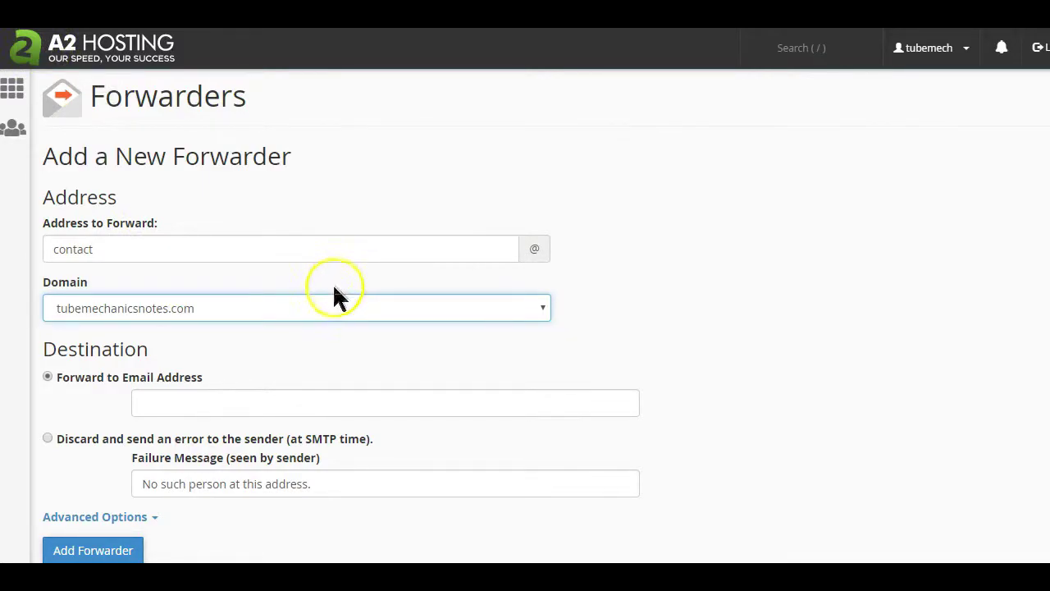
click(253, 413)
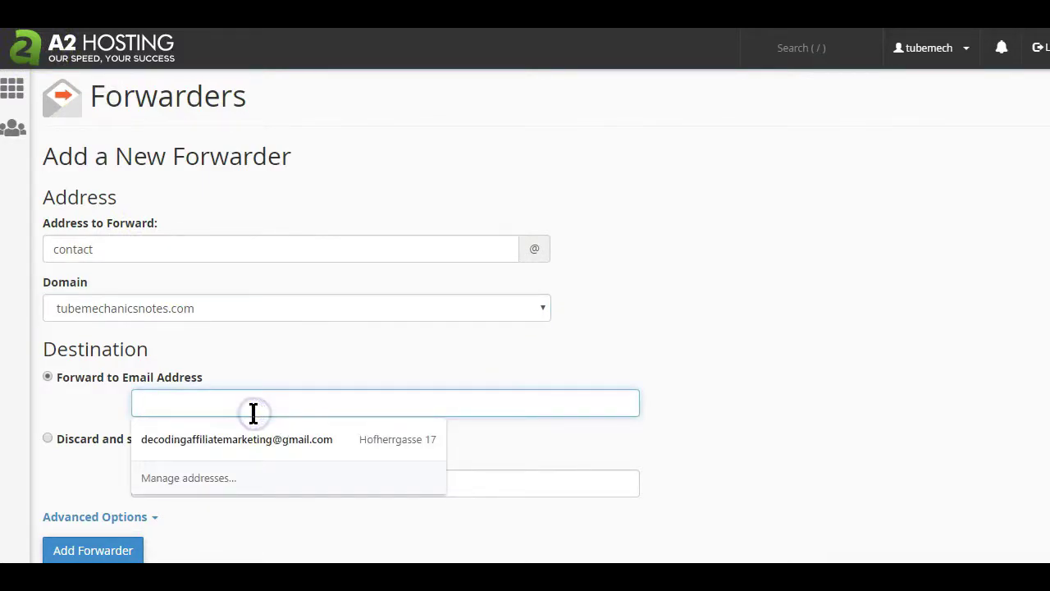
click(258, 441)
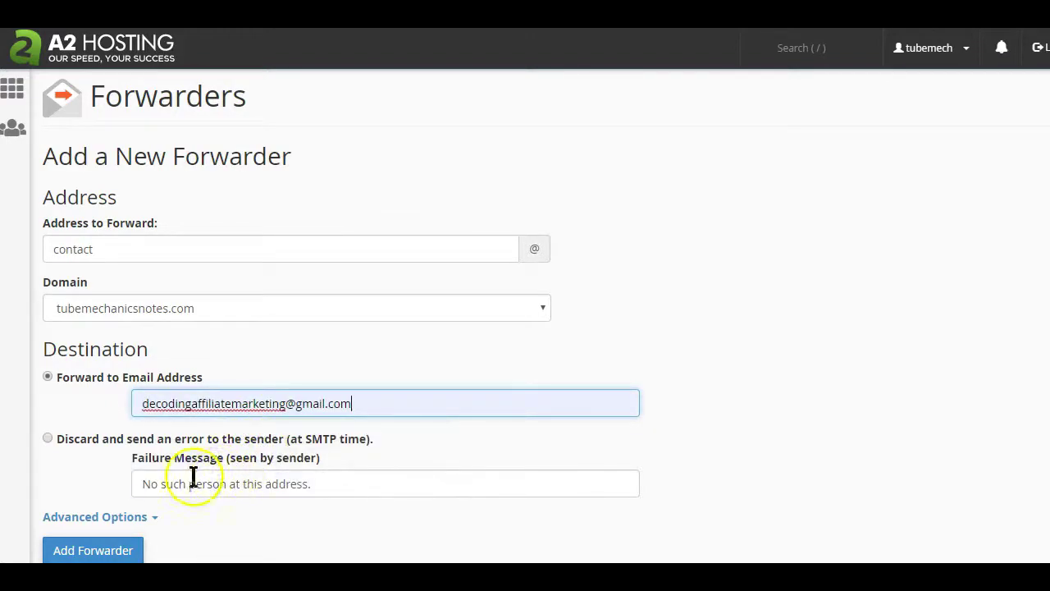
click(92, 550)
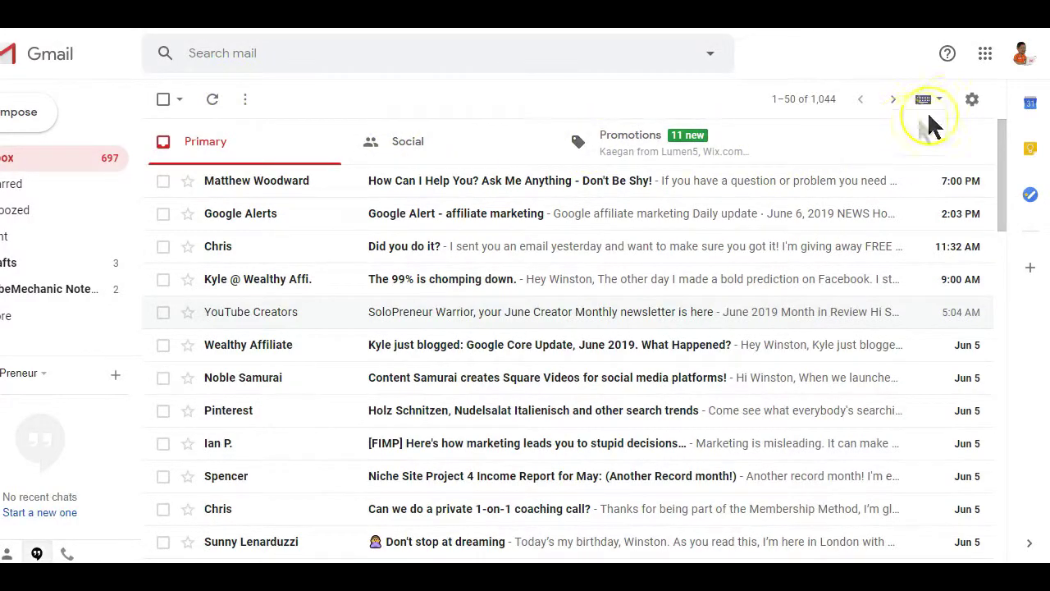
Step: Open Gmail's Accounts and Import settings and highlight the Check mail from other accounts section
click(973, 101)
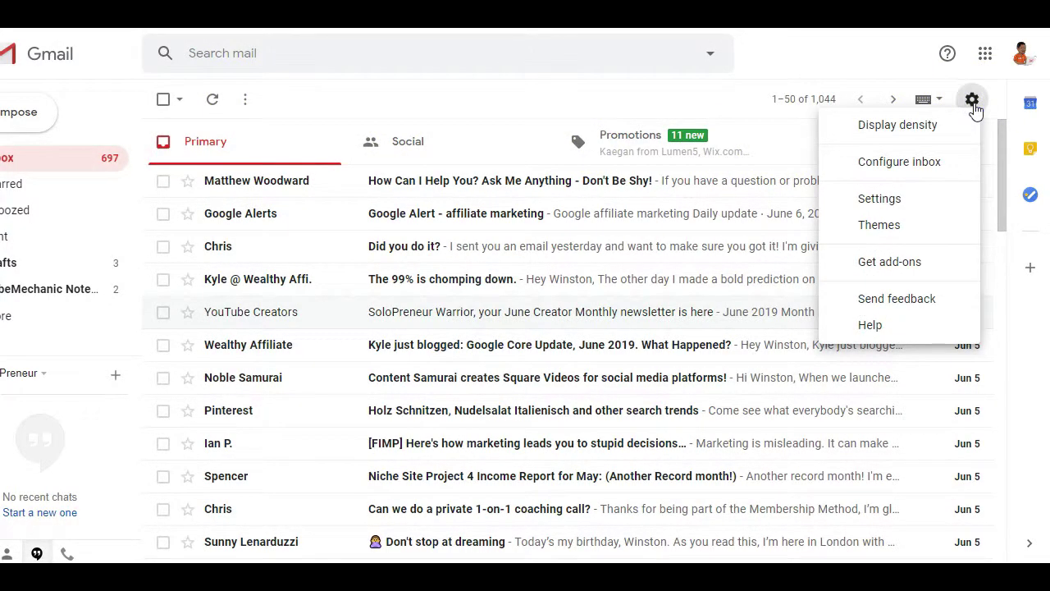
click(900, 200)
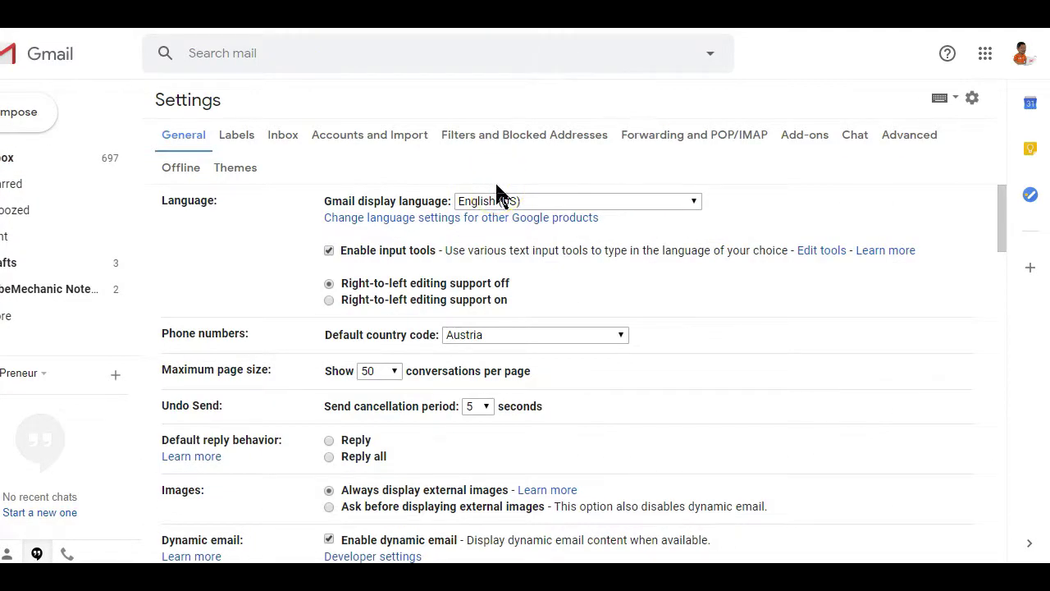
click(380, 135)
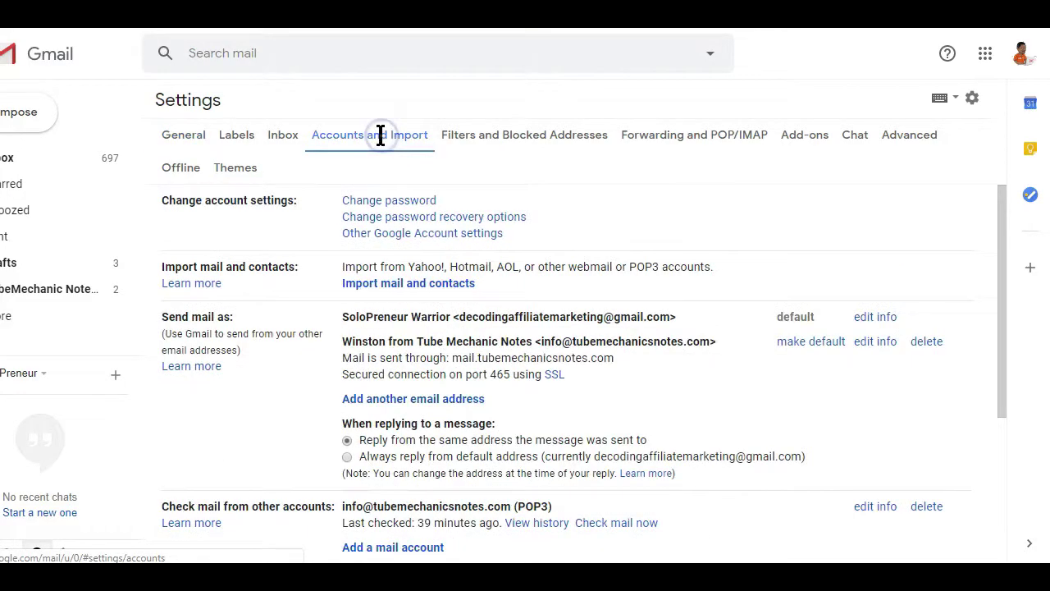
scroll(790, 219, down, 2)
scroll(787, 217, down, 1)
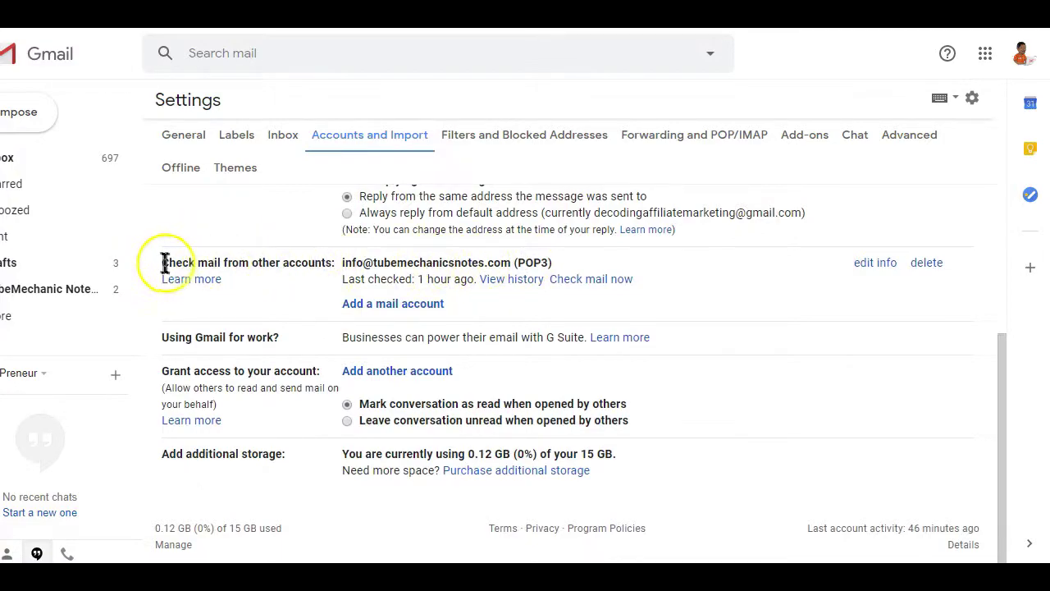
drag(162, 262, 333, 261)
Step: Start adding a mail account to import and paste the contact mailbox address
click(374, 305)
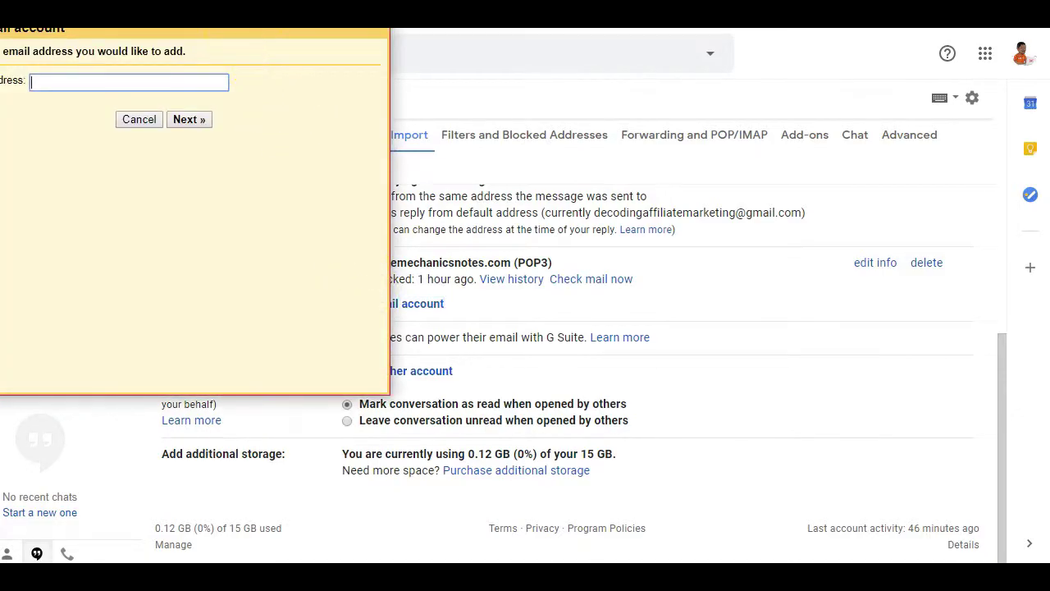
drag(261, 0, 451, 74)
click(326, 175)
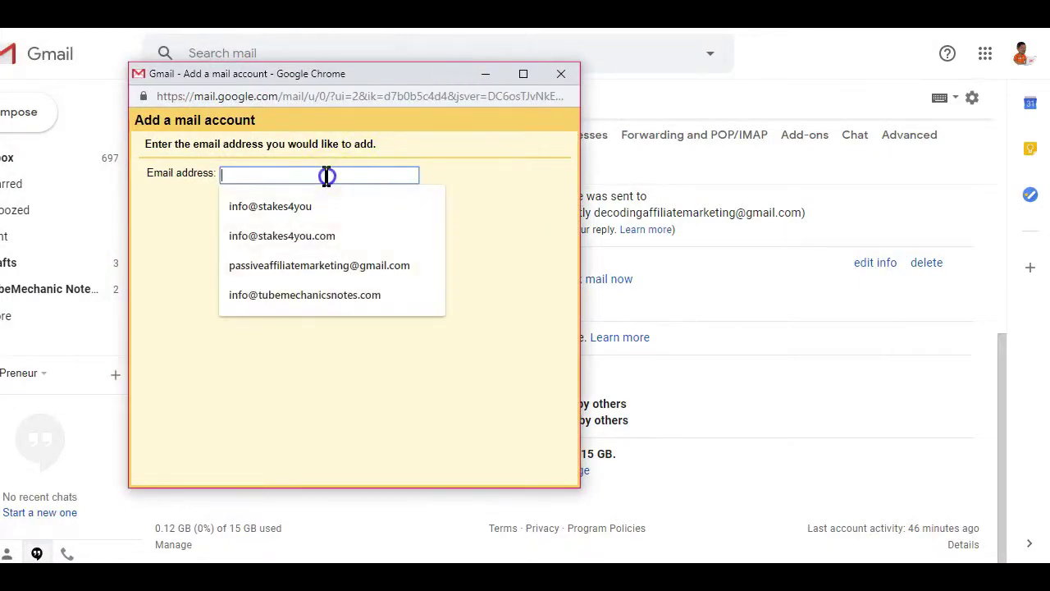
key(ctrl+v)
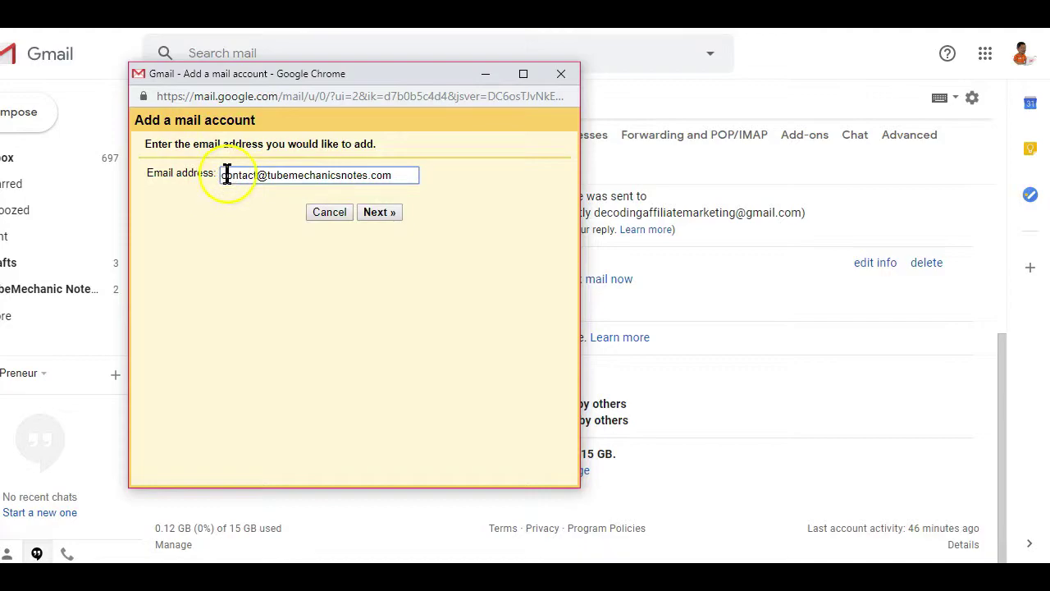
drag(220, 175, 257, 176)
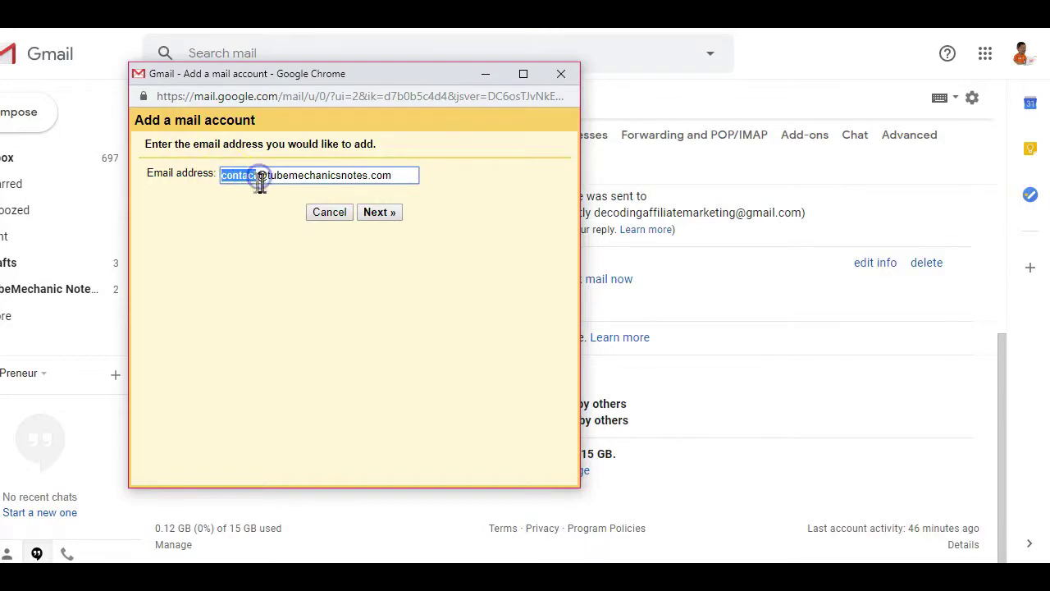
click(375, 214)
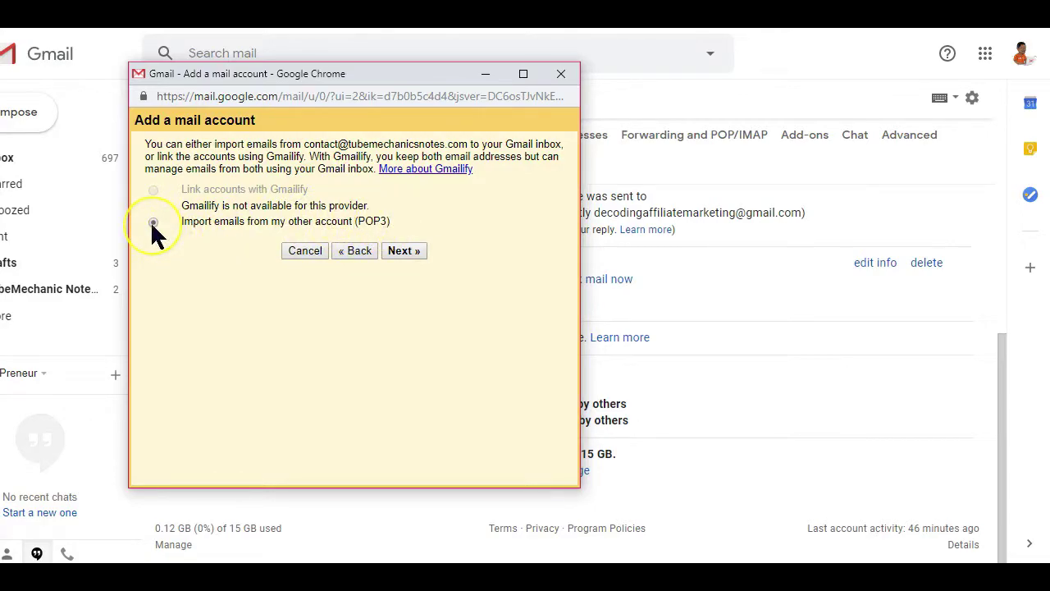
Step: Choose POP3 import with the contact username and password, port 995 and always-SSL, and add it
click(402, 251)
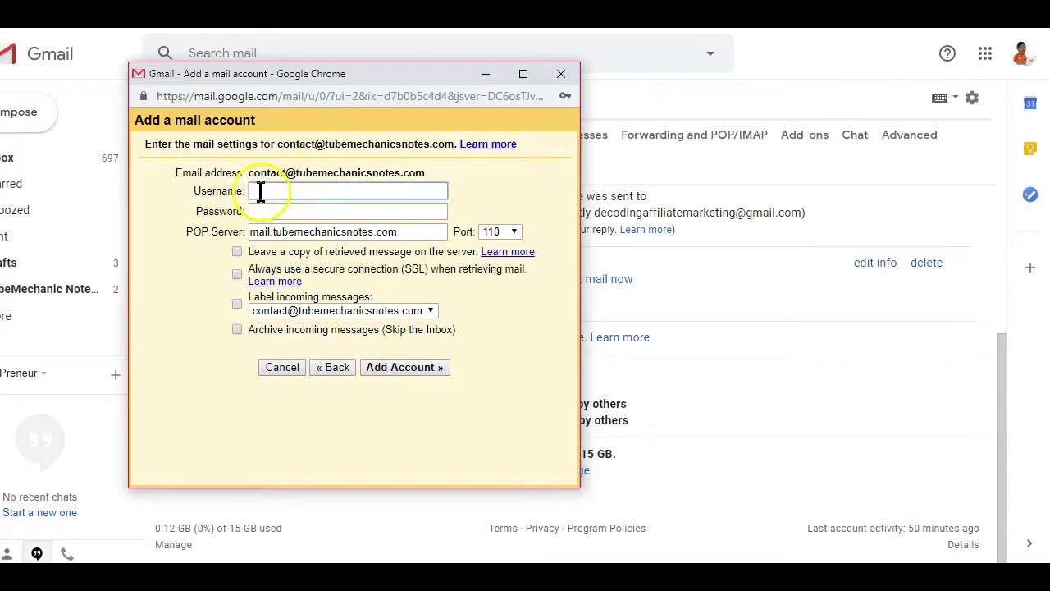
key(ctrl+v)
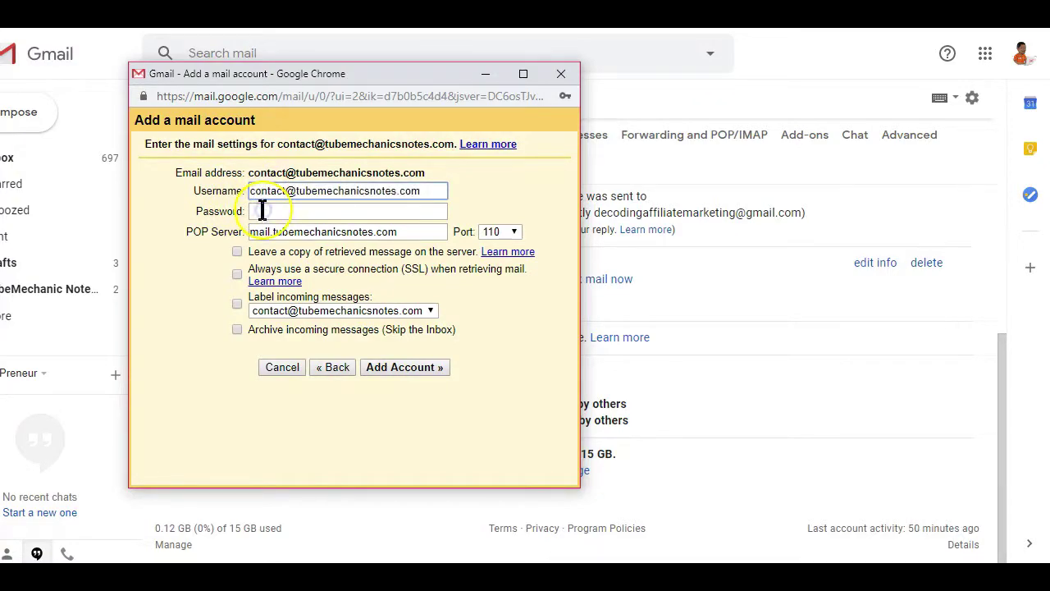
click(262, 211)
text(p)
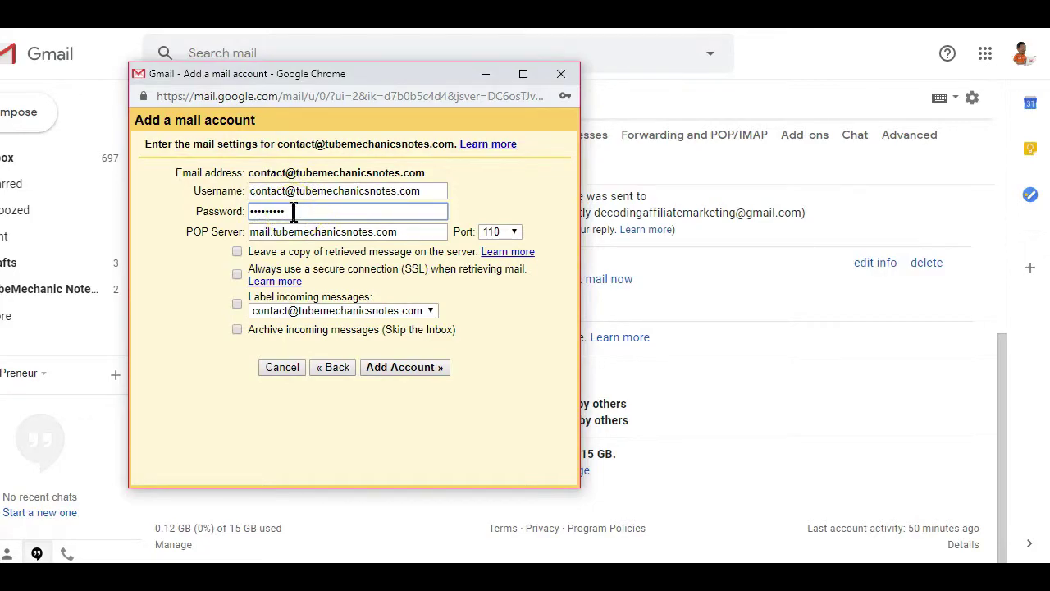
drag(255, 191, 438, 281)
key(ctrl+c)
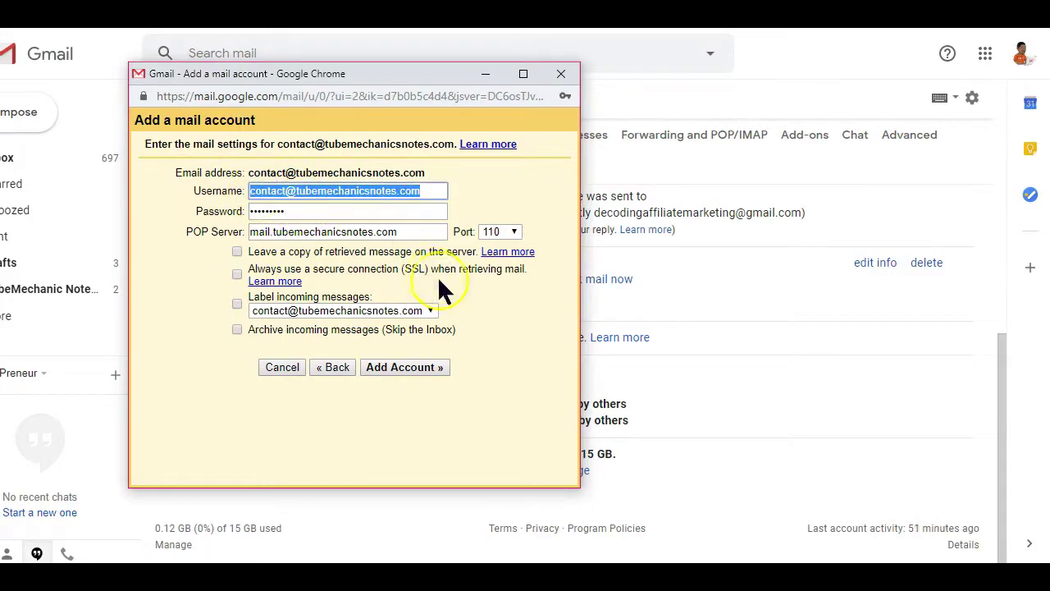
click(495, 232)
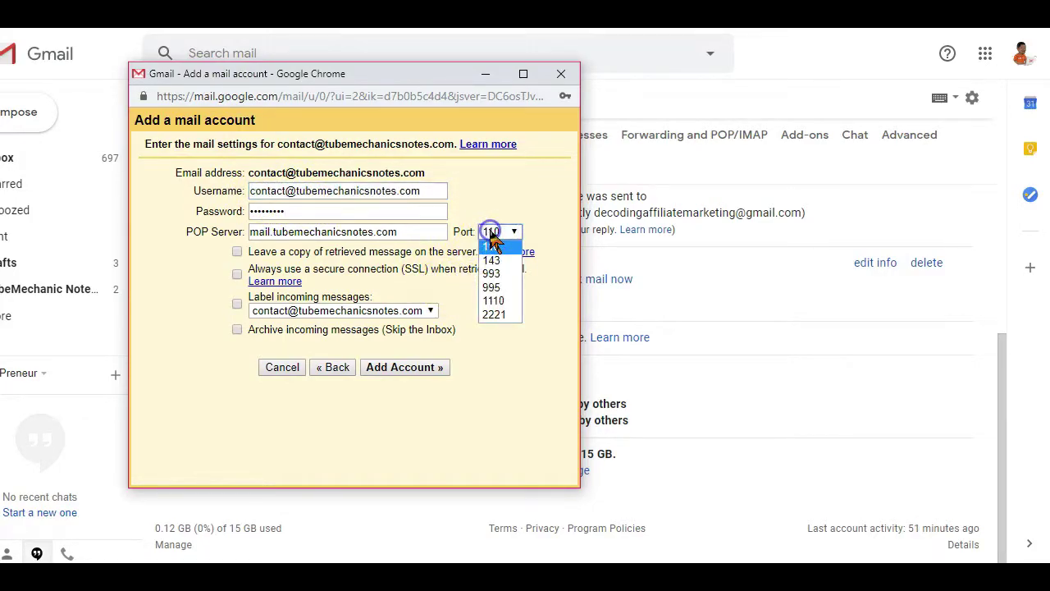
click(495, 289)
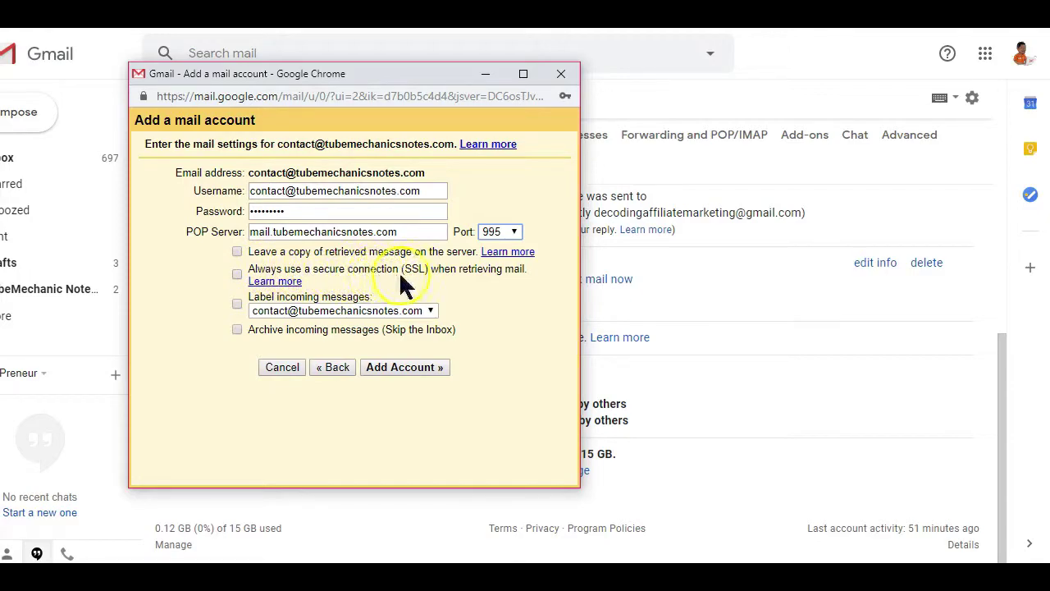
click(237, 274)
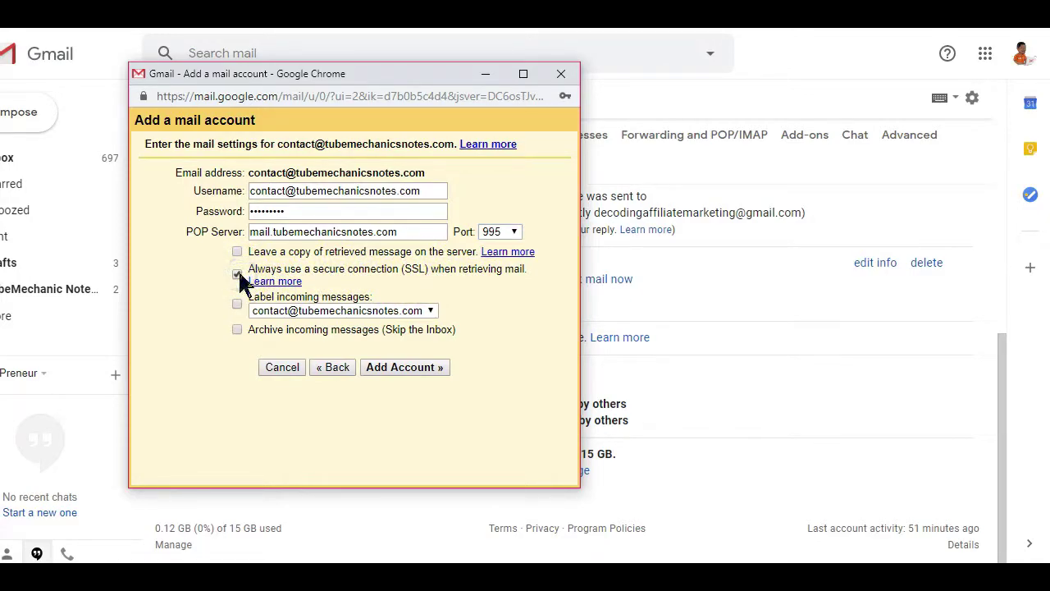
click(392, 371)
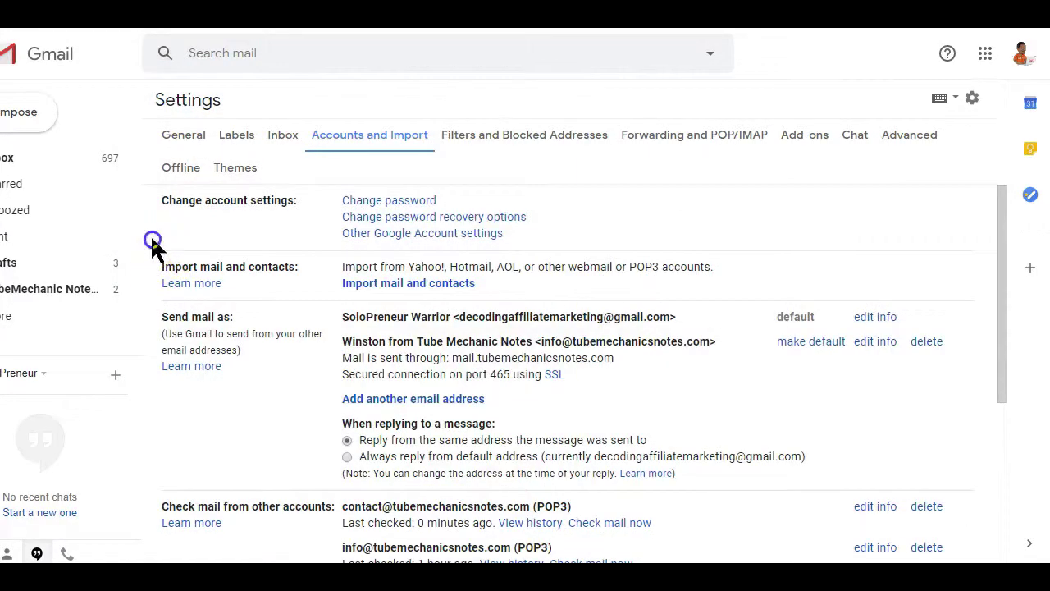
Step: Highlight the Send mail as heading and its explanation in Accounts and Import
scroll(152, 238, down, 3)
scroll(152, 238, up, 1)
scroll(156, 245, up, 2)
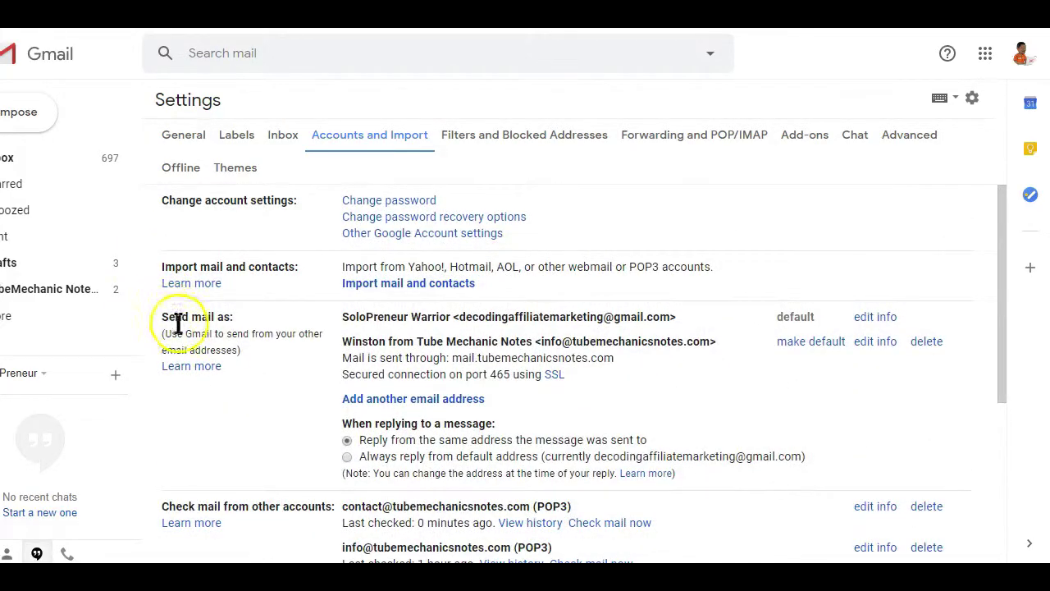
drag(184, 335, 239, 347)
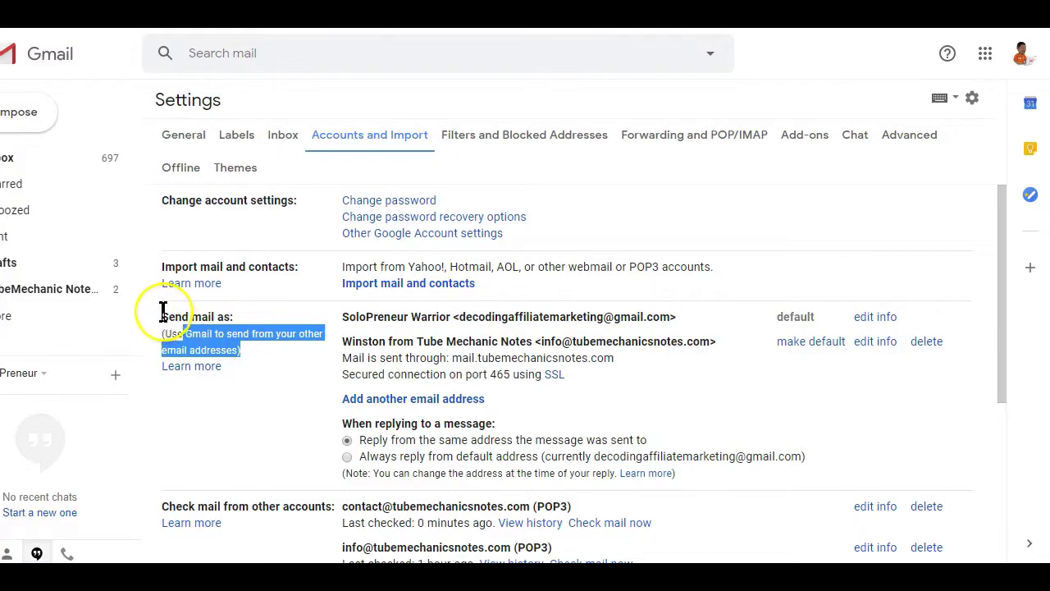
drag(162, 316, 226, 317)
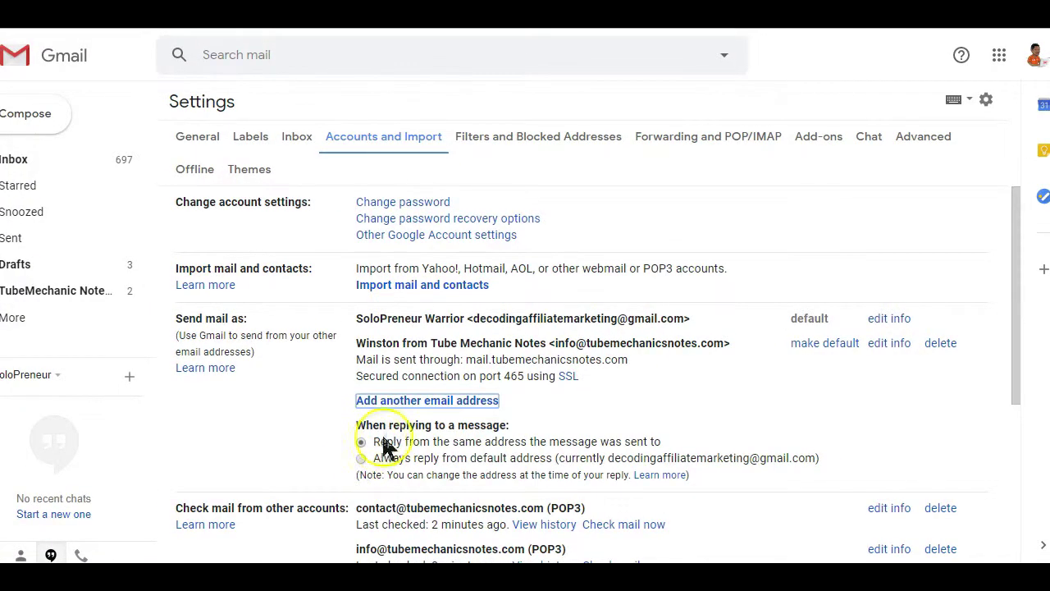
Step: Add the contact address as a send-as address using the saved SMTP credentials on port 465 with SSL
click(416, 403)
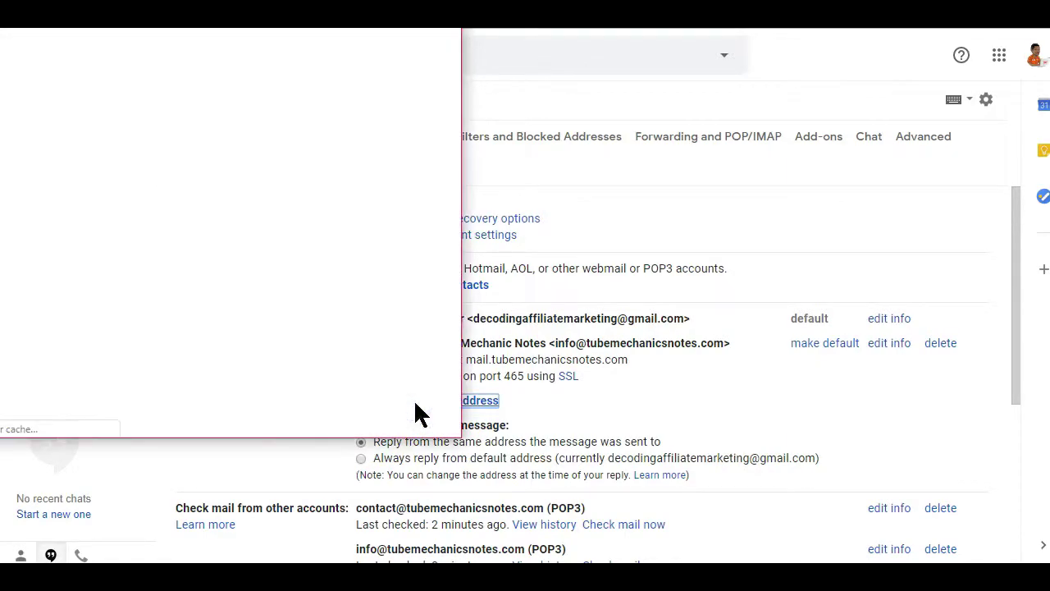
drag(307, 27, 484, 58)
click(274, 187)
key(ctrl+v)
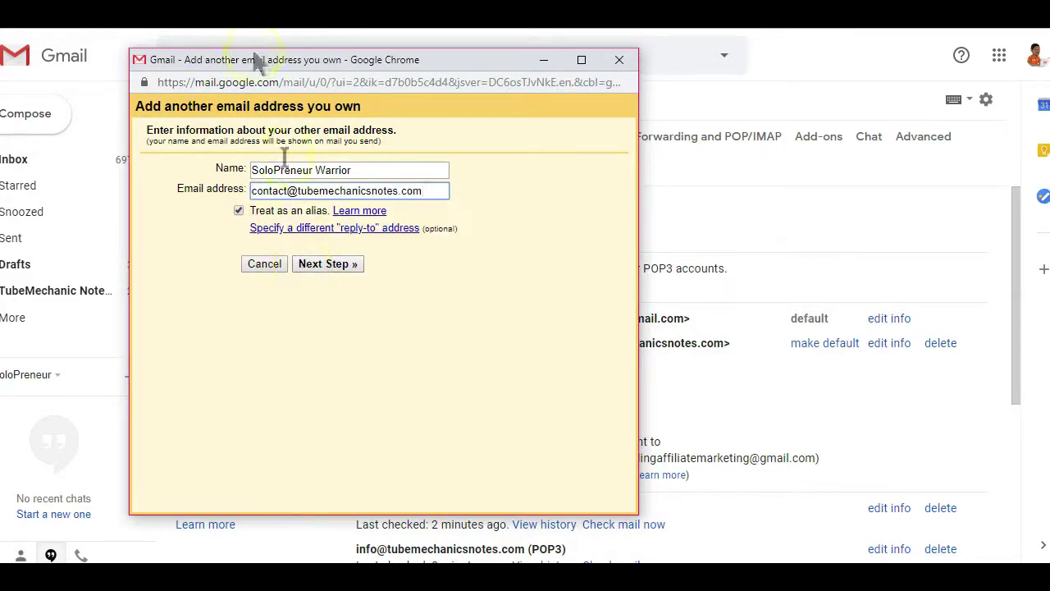
click(327, 263)
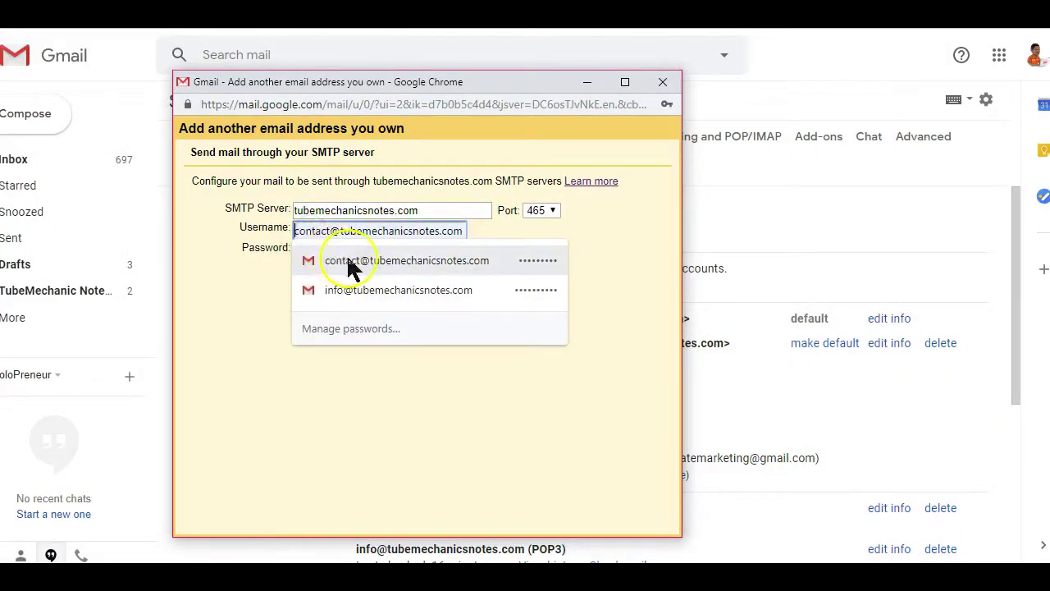
click(349, 261)
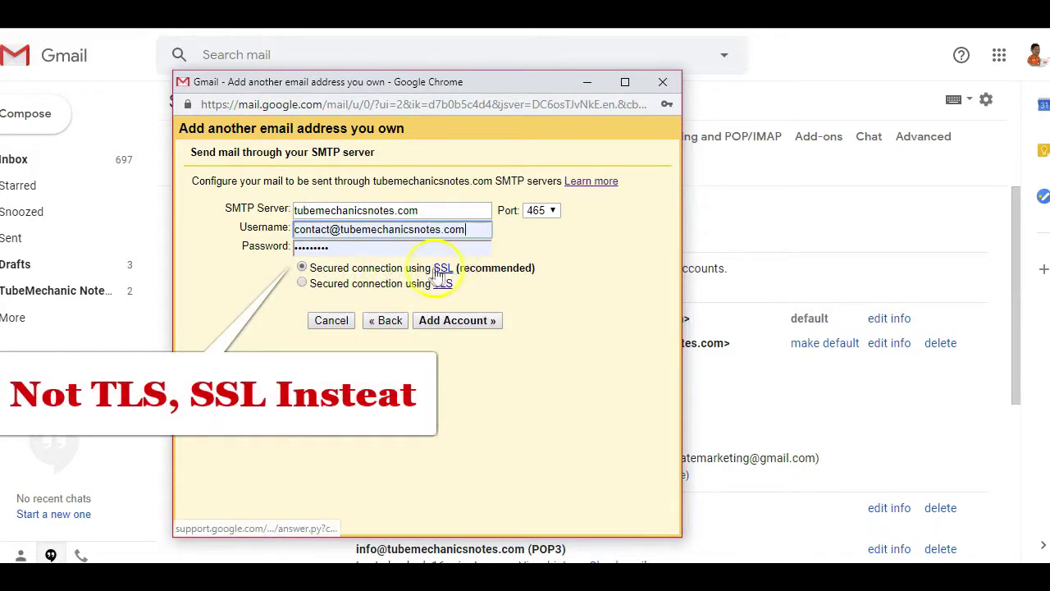
click(447, 323)
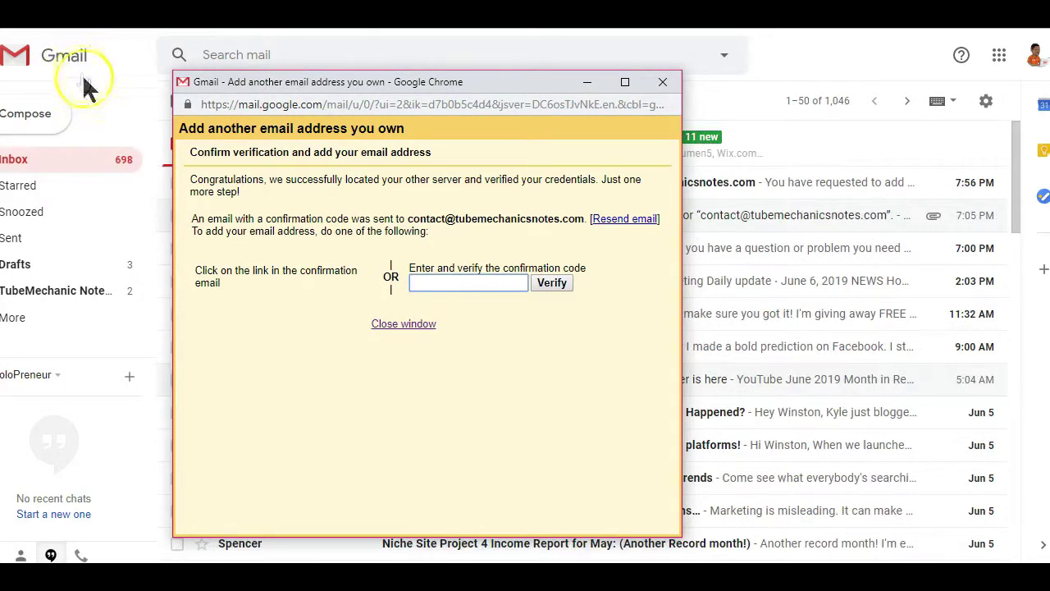
click(99, 111)
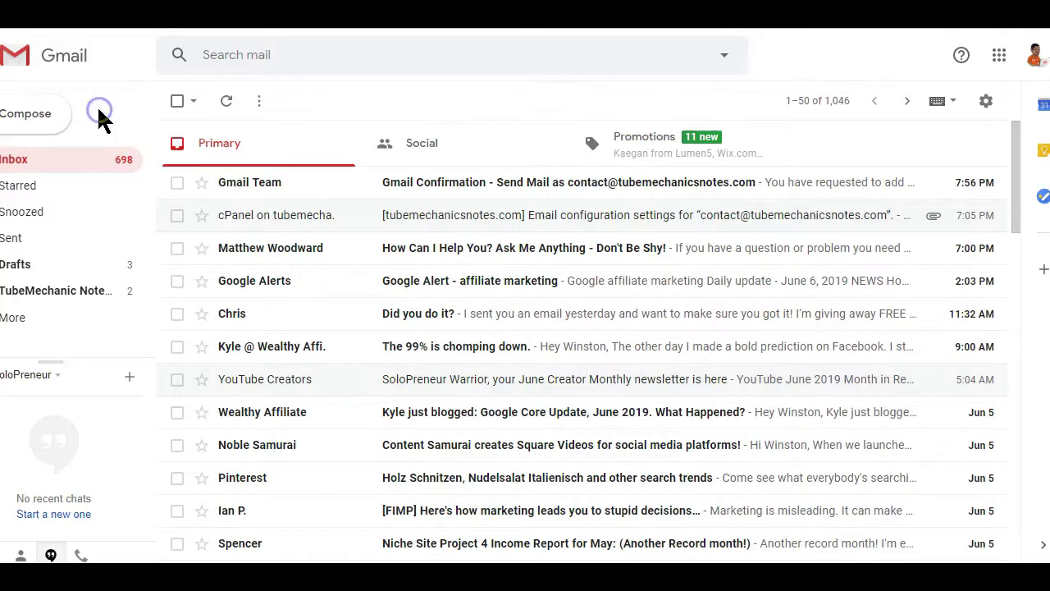
Step: Open the Gmail Confirmation email, follow its link and confirm sending as the contact address
click(465, 190)
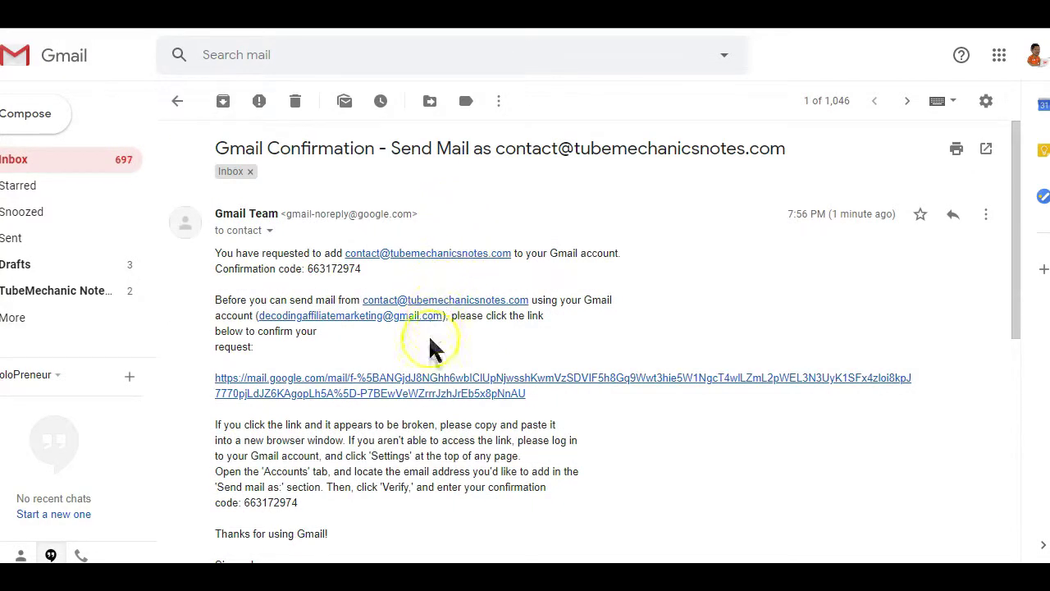
click(416, 386)
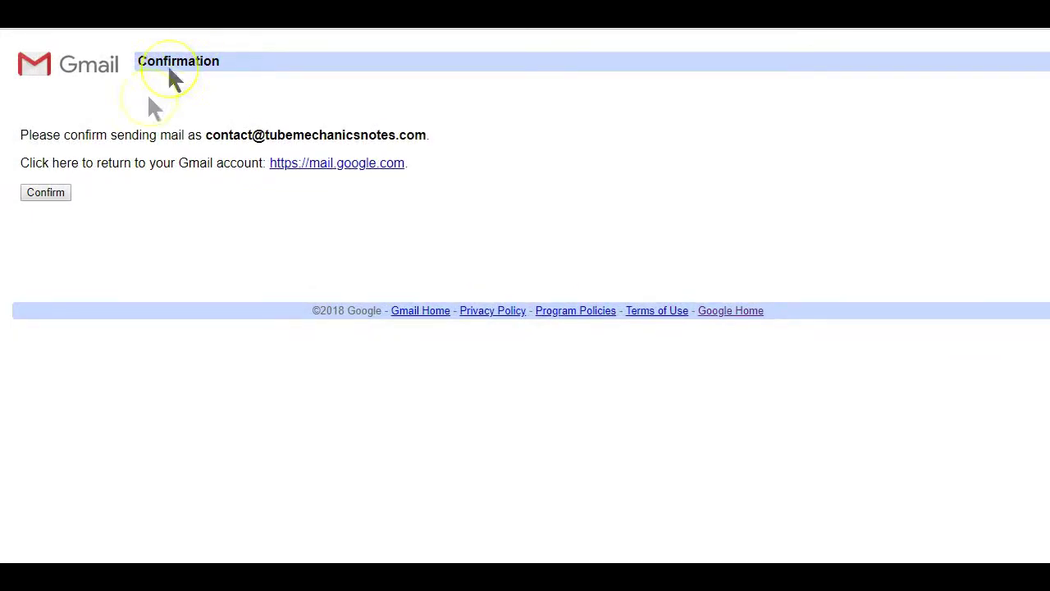
click(56, 197)
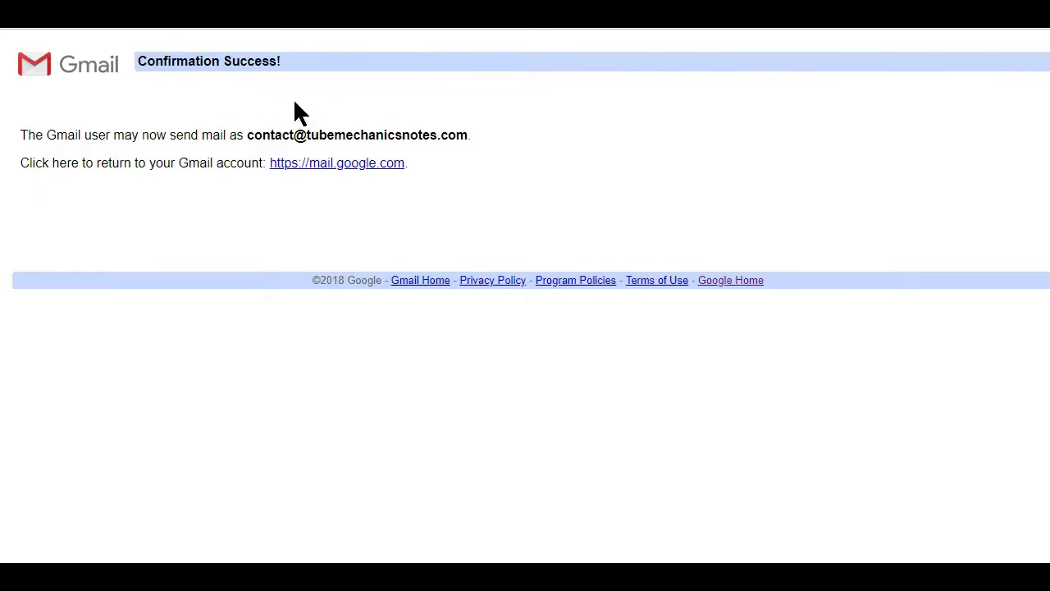
triple_click(300, 138)
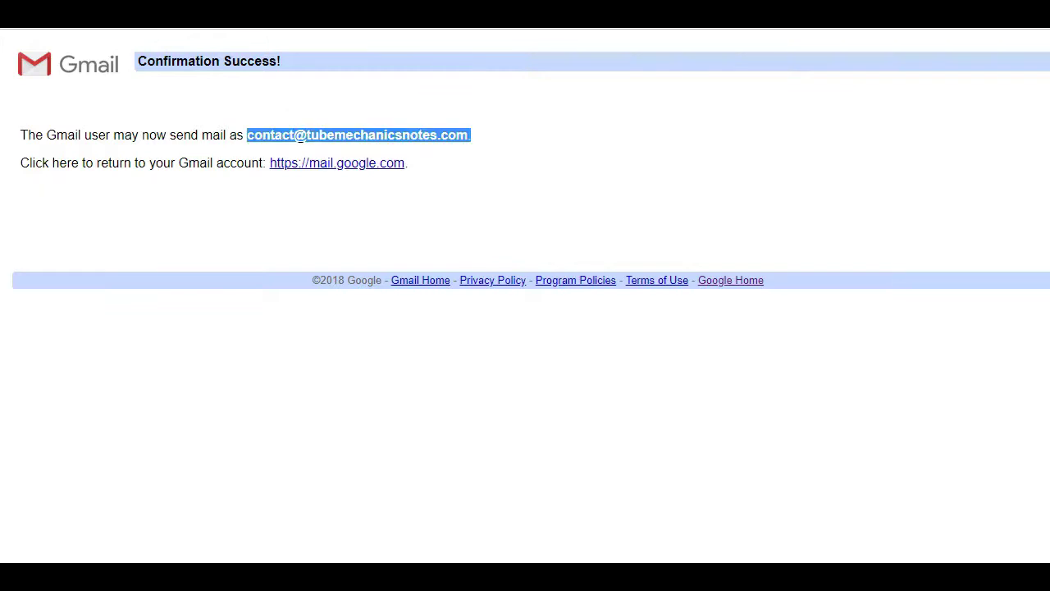